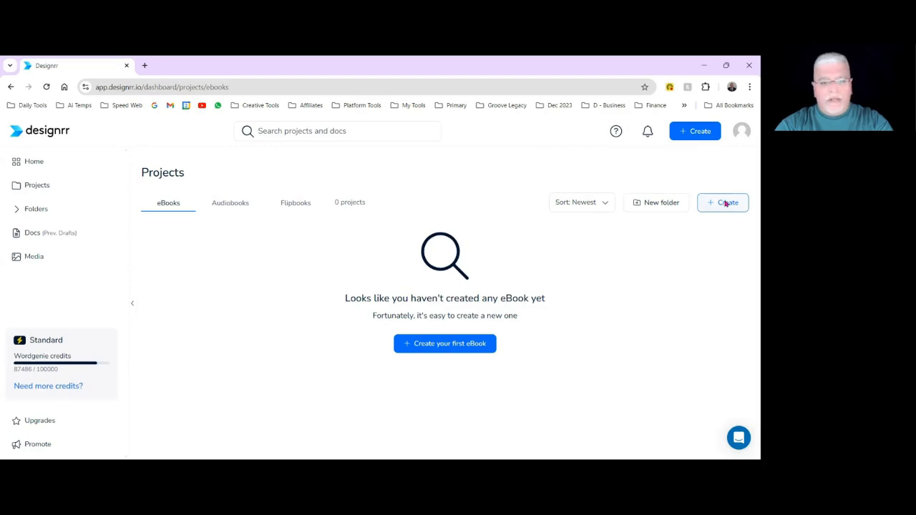
Start a new eBook project with the publishing format set to "I don't know yet, will decide later".
left_click(725, 204)
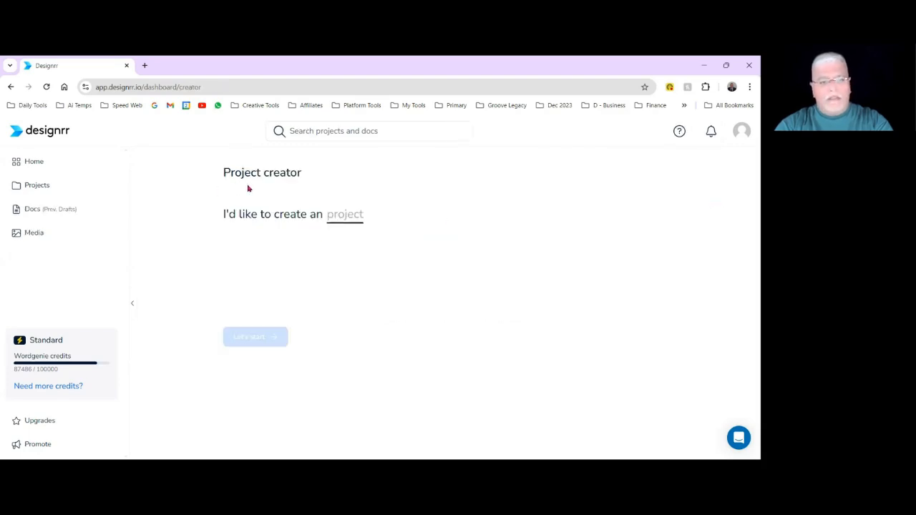
left_click(344, 219)
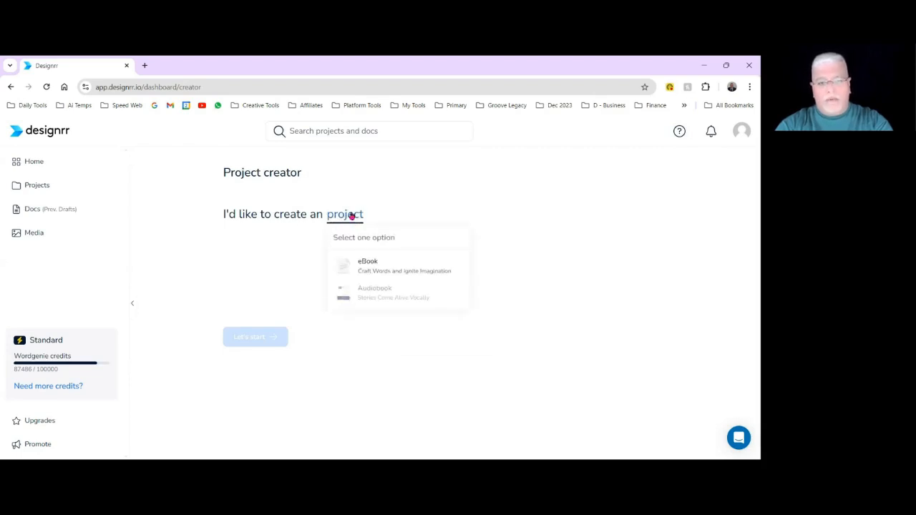
left_click(372, 271)
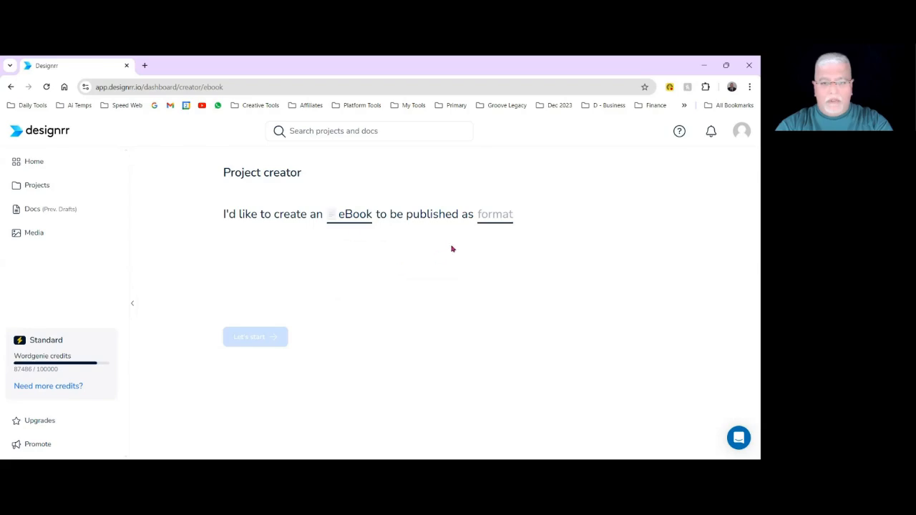
left_click(493, 220)
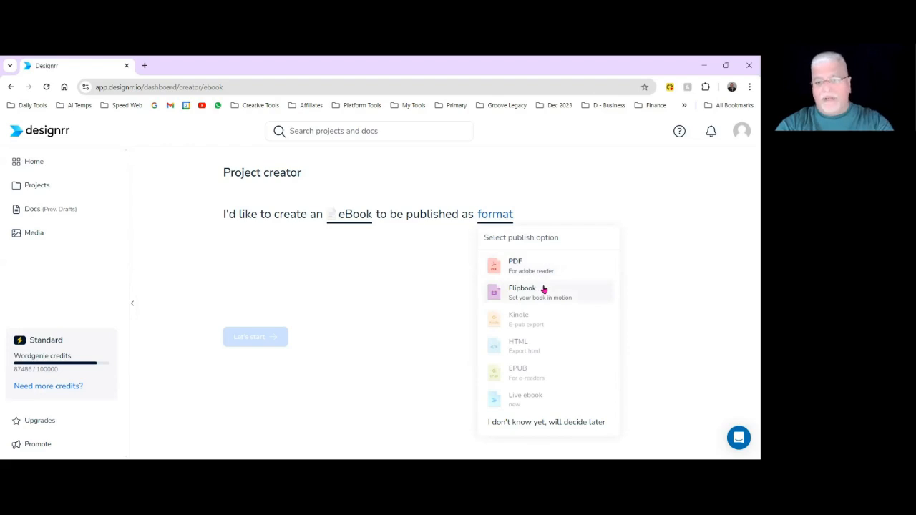
left_click(543, 422)
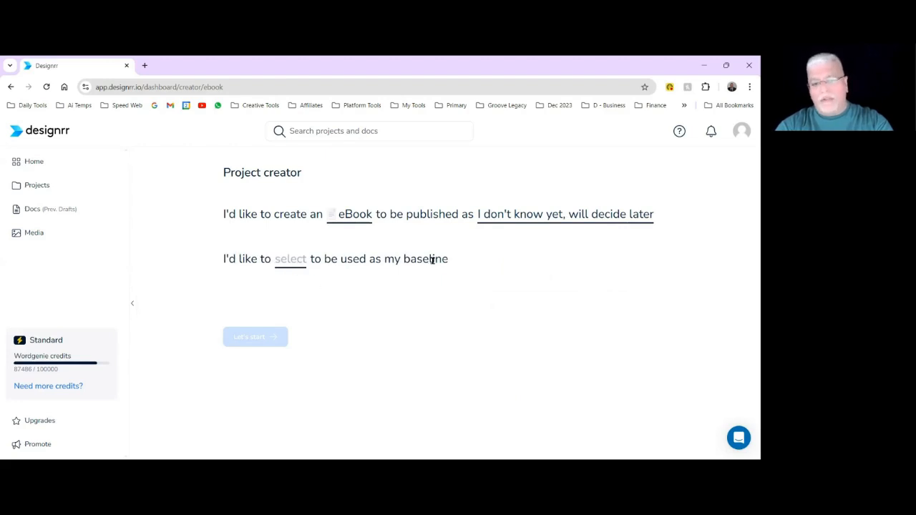
Import the Word file SearchGPT Source.docx as the eBook's baseline content.
left_click(290, 259)
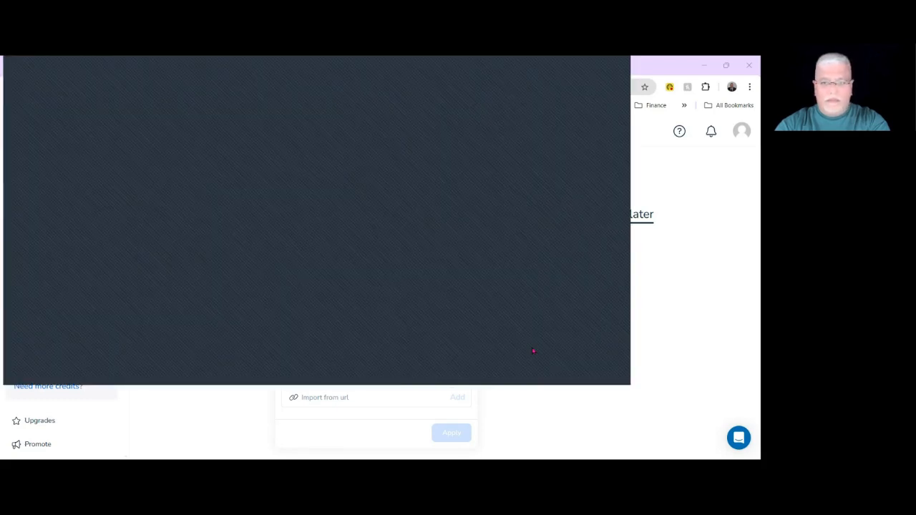
left_click(533, 369)
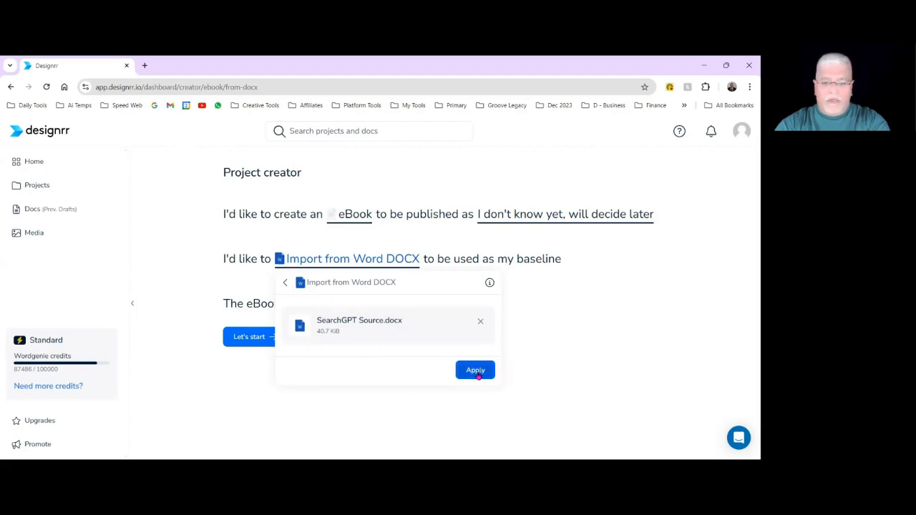
left_click(475, 370)
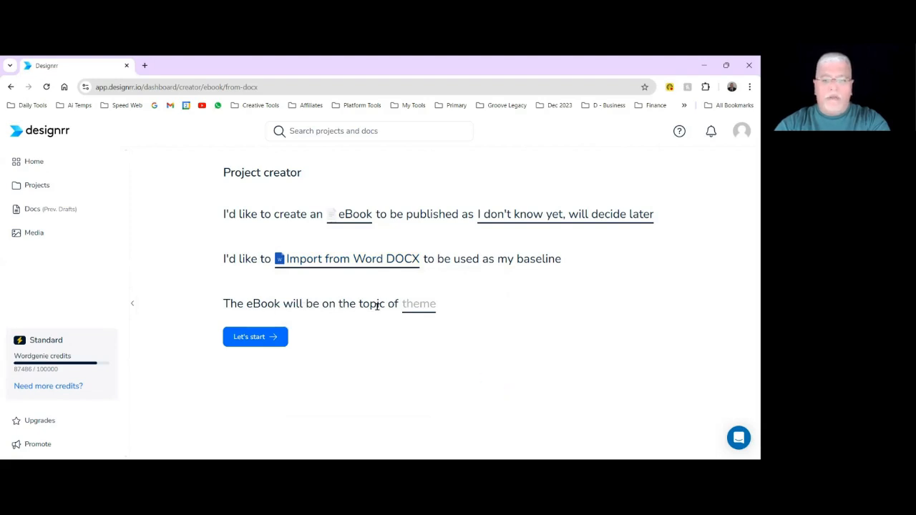
Set the eBook's topic to the Business and Business Development / Sales themes and proceed to the template selection.
left_click(420, 306)
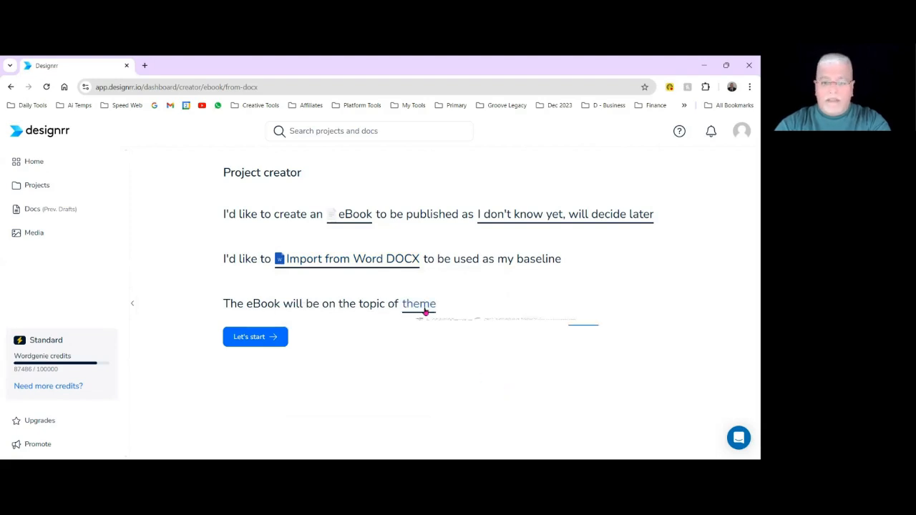
scroll(486, 350, "down", 2)
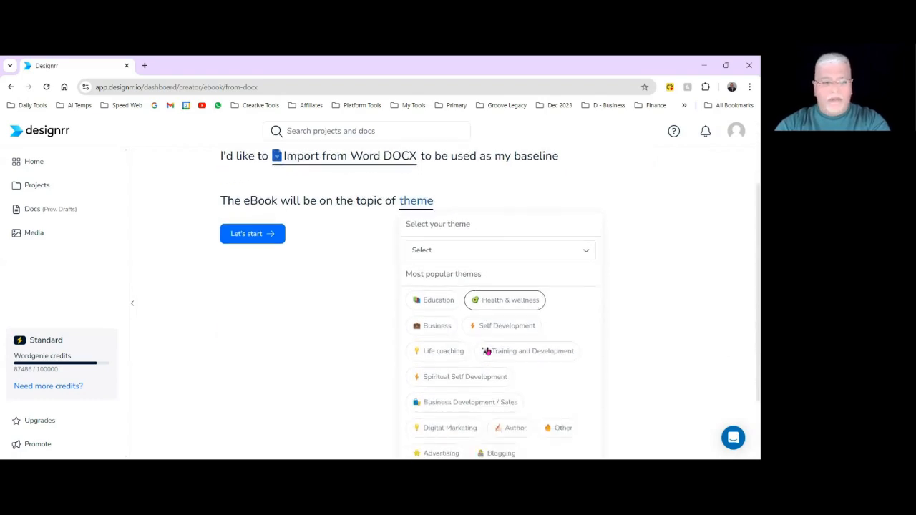
scroll(494, 342, "down", 1)
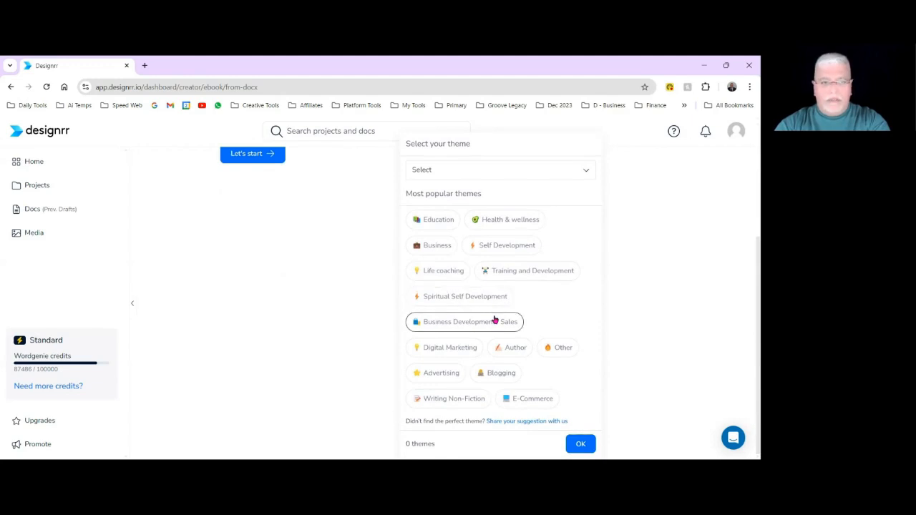
left_click(441, 245)
left_click(508, 322)
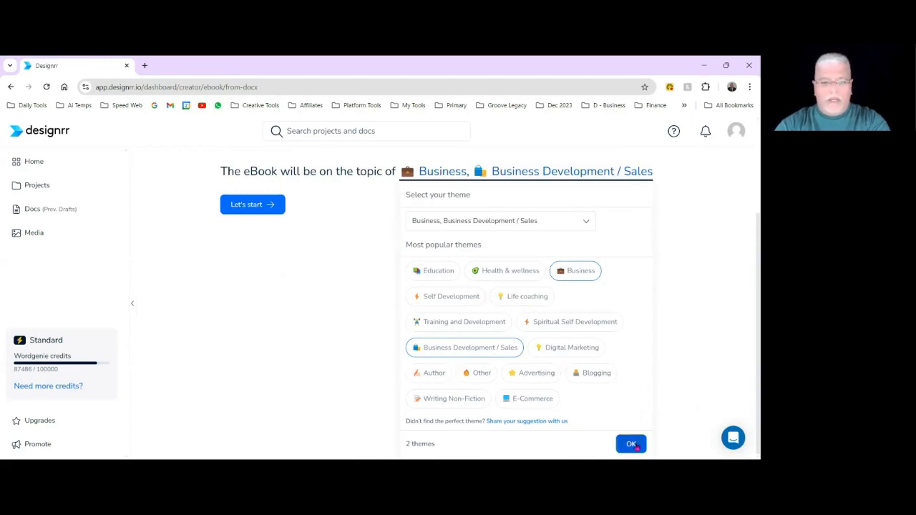
left_click(631, 444)
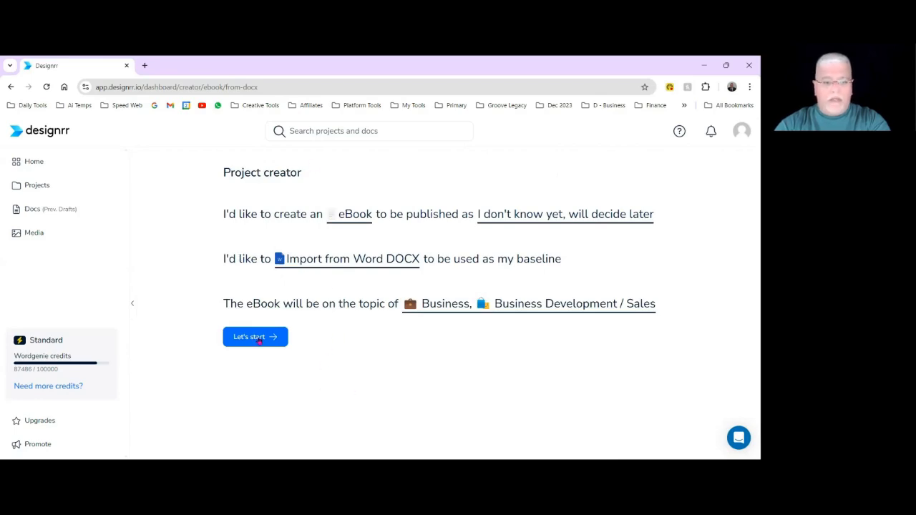
left_click(258, 339)
Browse the template gallery and open the preview of the Digital Marketing 6-02 template.
scroll(367, 269, "down", 2)
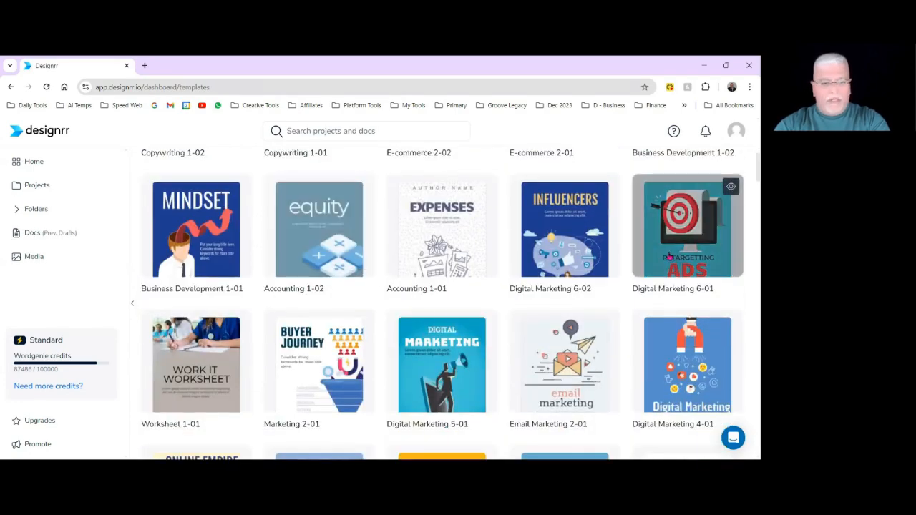
scroll(350, 344, "down", 2)
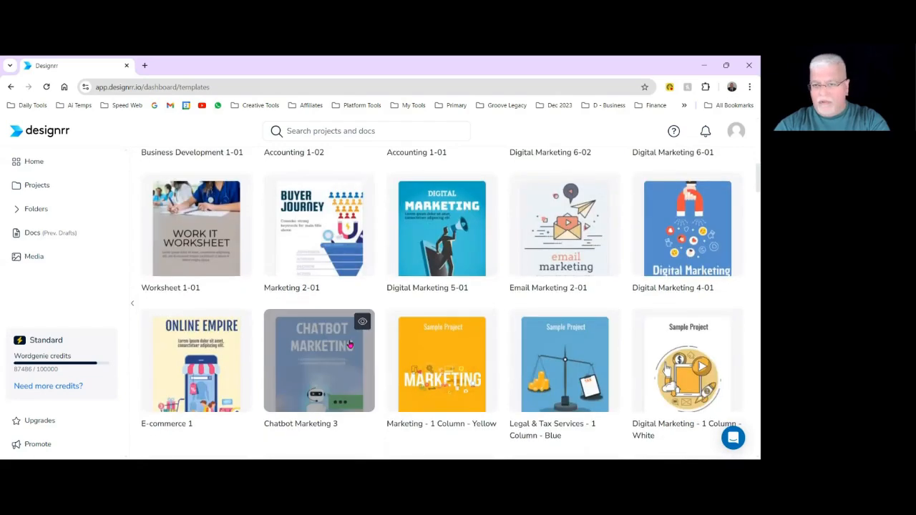
scroll(350, 344, "up", 2)
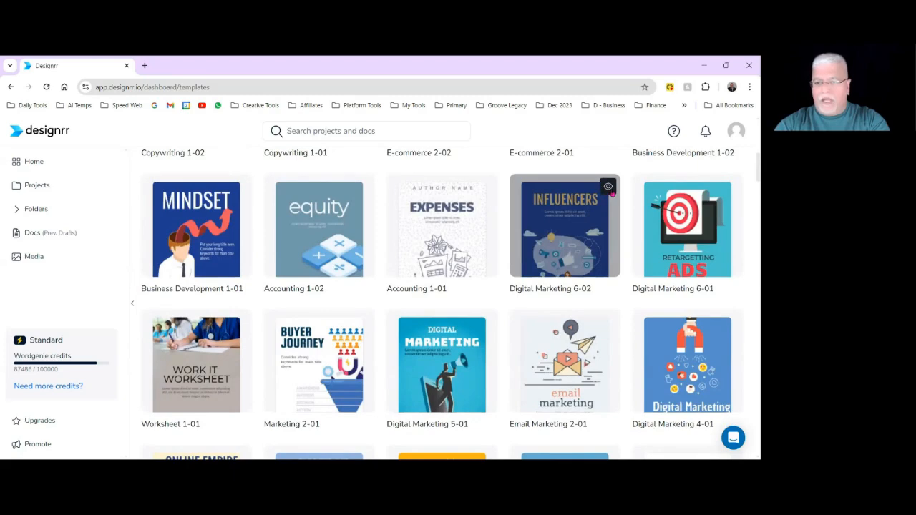
left_click(612, 191)
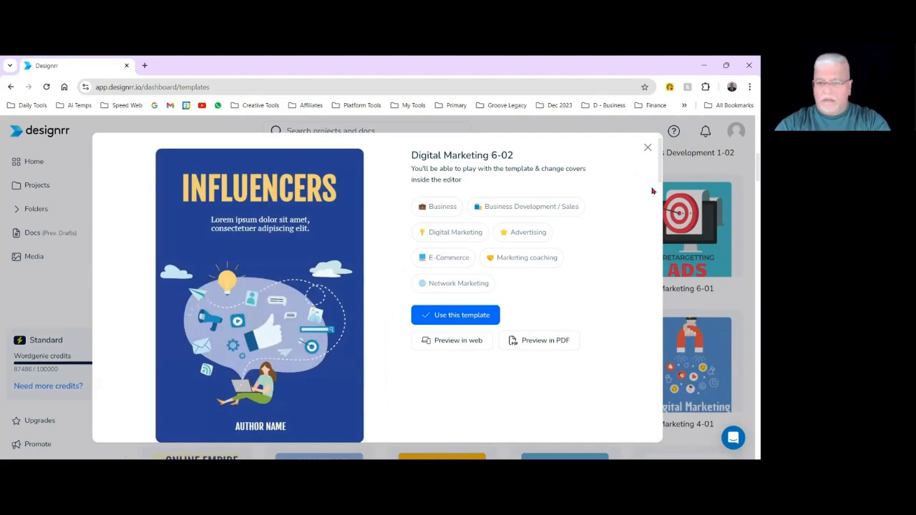
Examine the Digital Marketing 6-02 template's cover, table of contents page and blue inner text page.
scroll(413, 271, "down", 2)
scroll(413, 271, "up", 2)
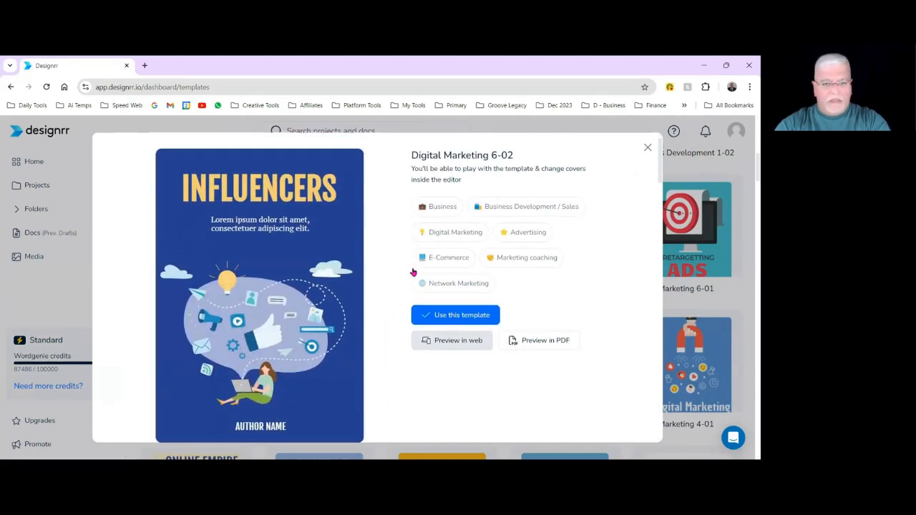
scroll(412, 271, "down", 2)
scroll(413, 271, "down", 1)
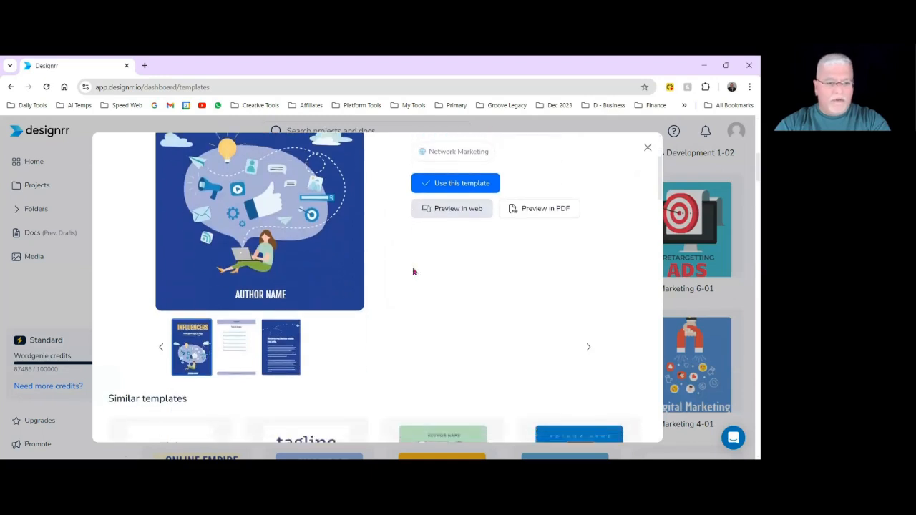
left_click(237, 345)
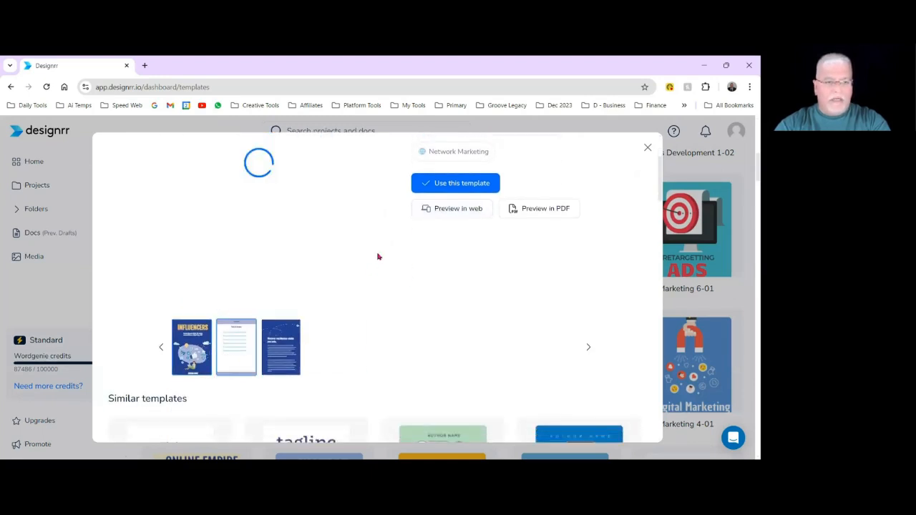
scroll(377, 256, "up", 1)
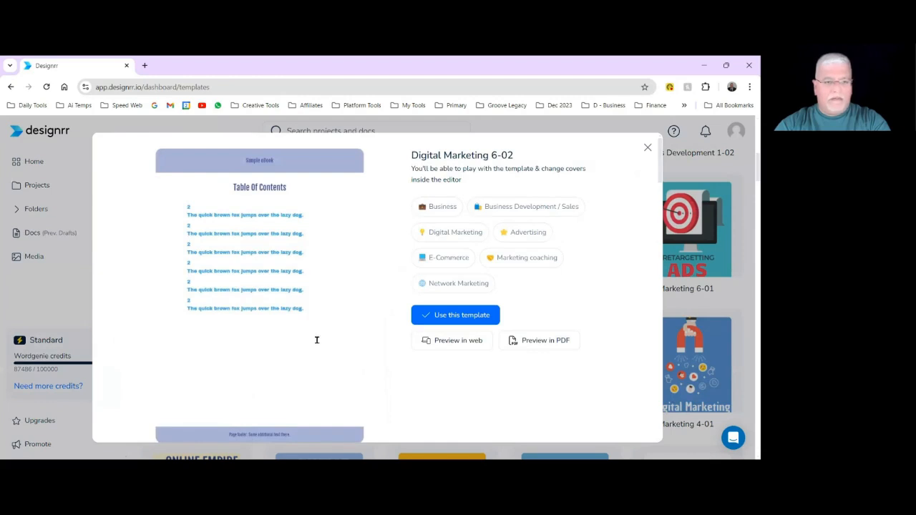
scroll(346, 248, "down", 2)
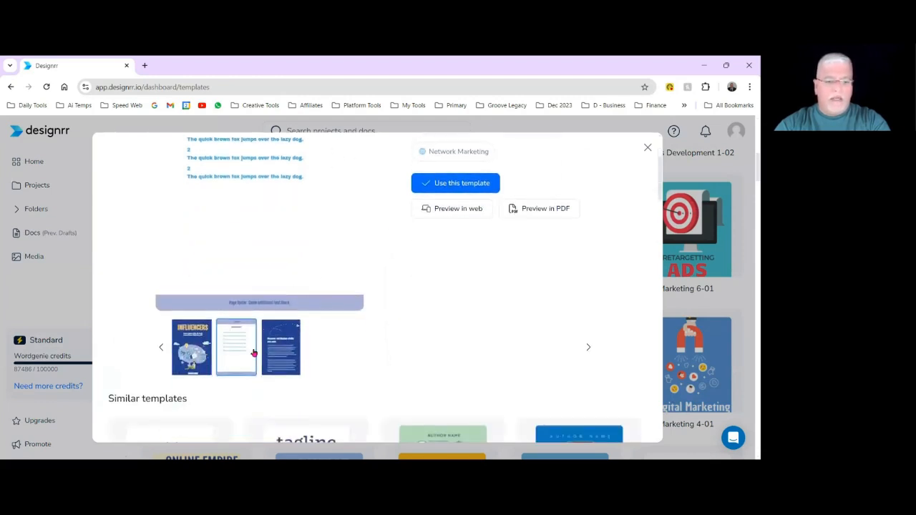
left_click(283, 349)
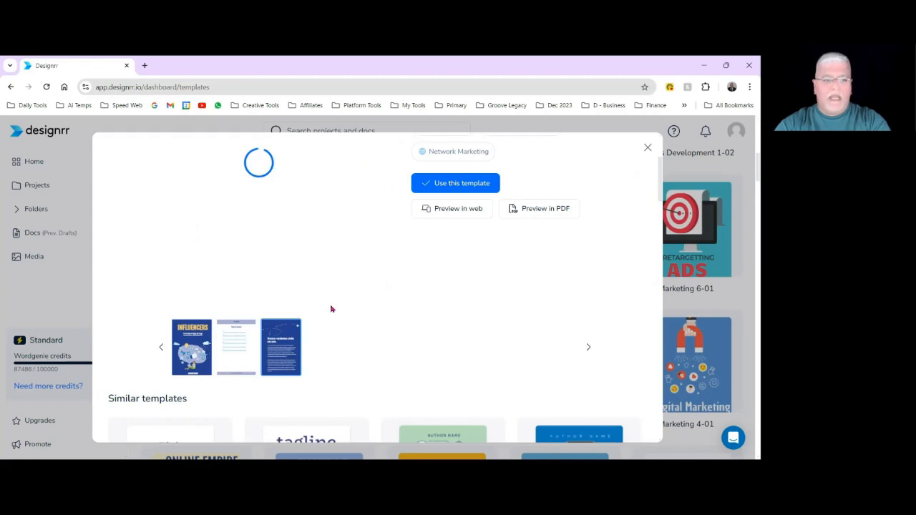
scroll(331, 309, "up", 2)
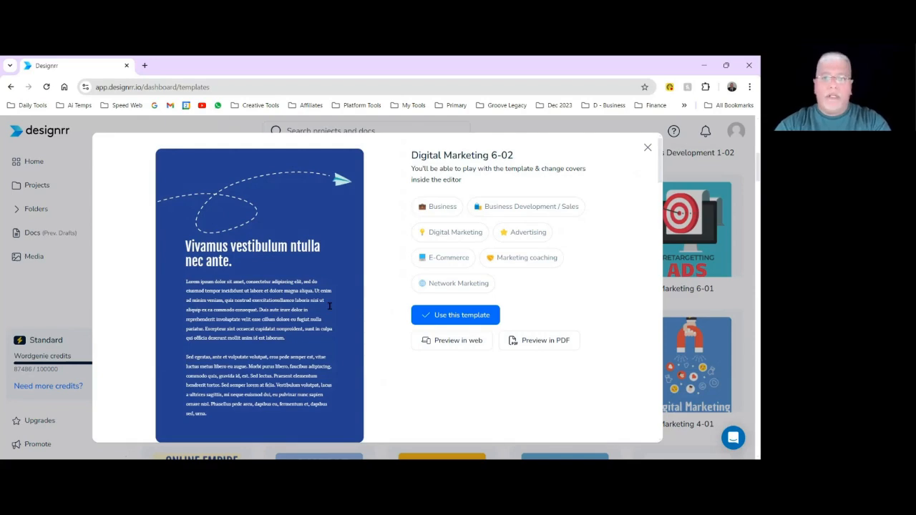
Create the eBook with the Digital Marketing 6-02 template.
scroll(318, 302, "down", 1)
scroll(318, 302, "up", 1)
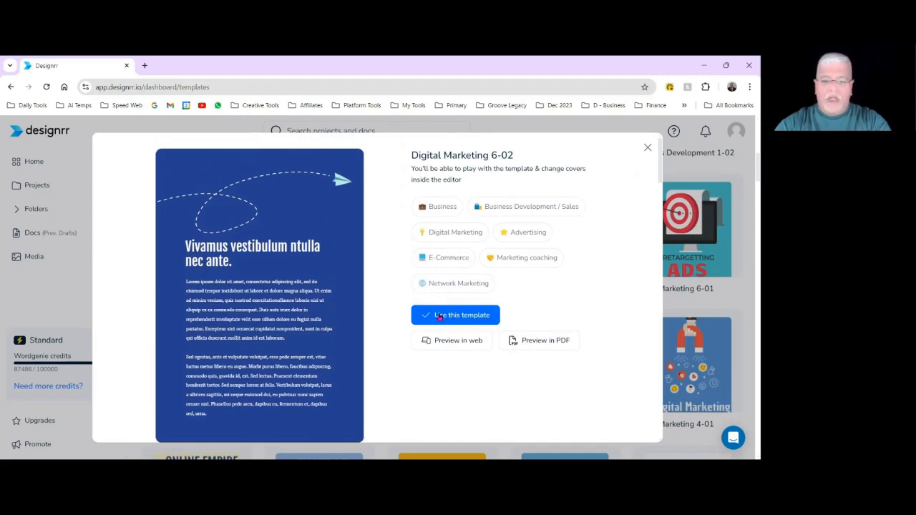
left_click(443, 319)
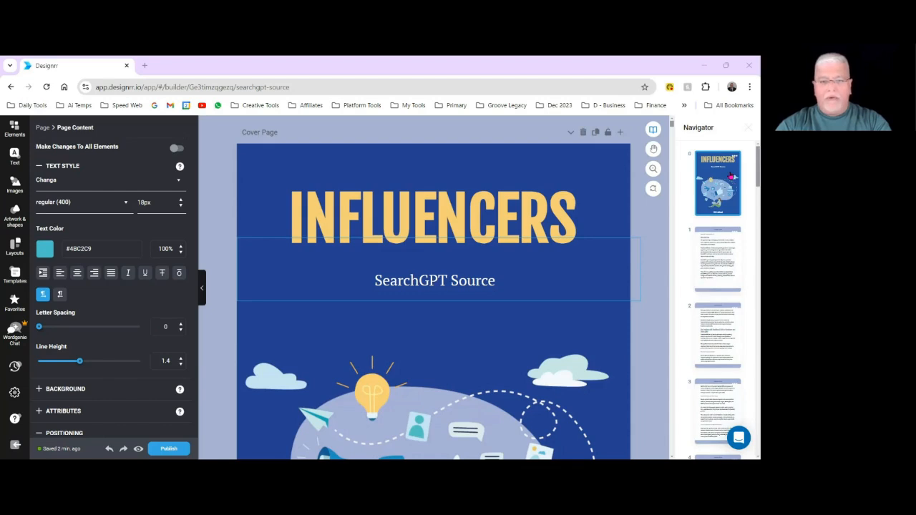
Delete the "SearchGPT Source" heading below the INFLUENCERS title on the cover page.
left_click(267, 193)
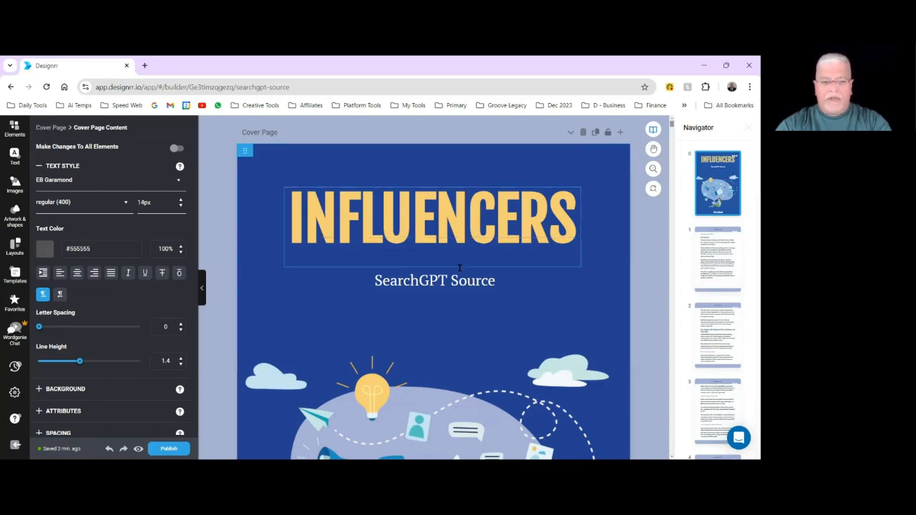
triple_click(420, 282)
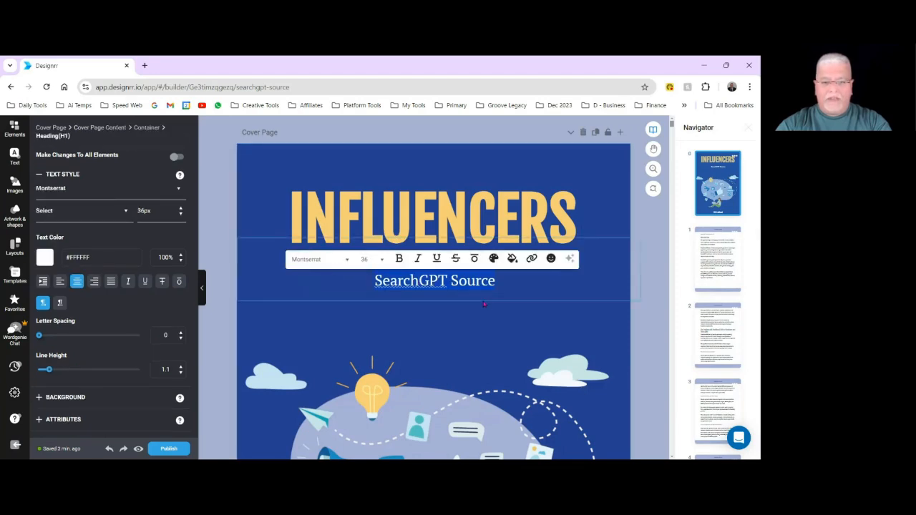
left_click(483, 301)
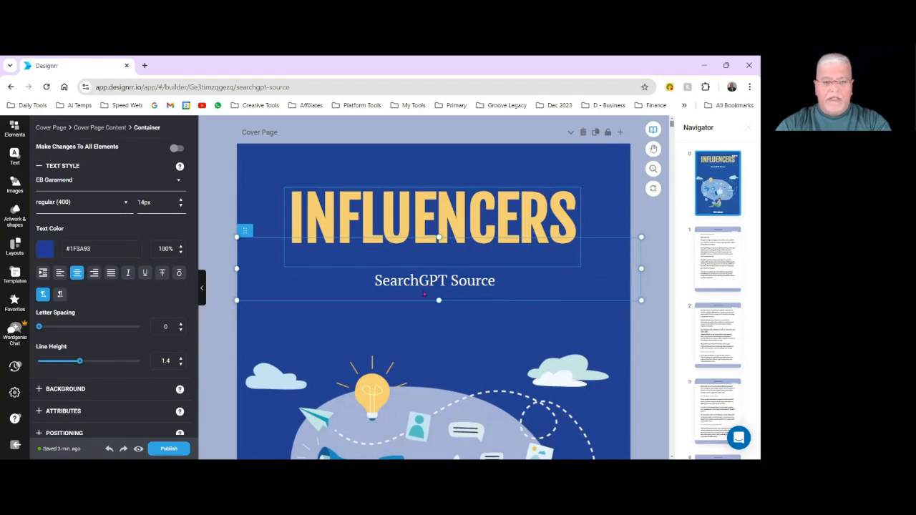
left_click(493, 333)
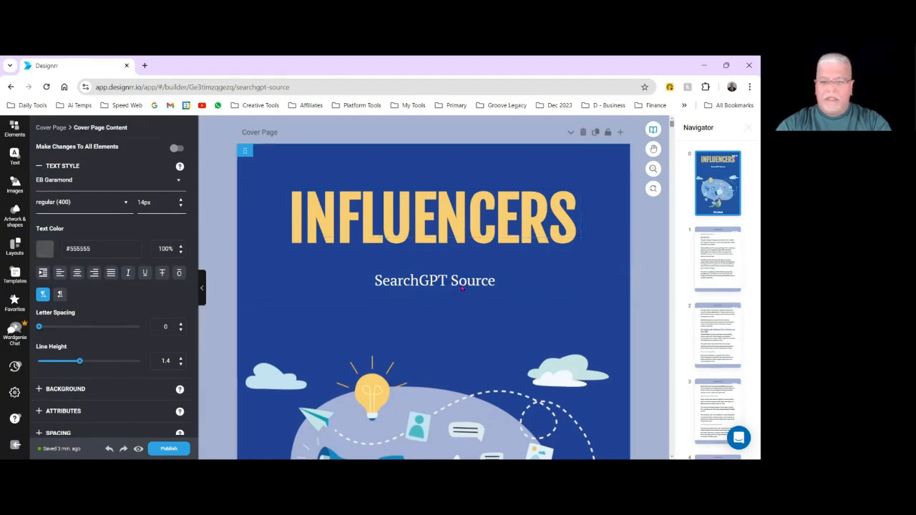
left_click(479, 288)
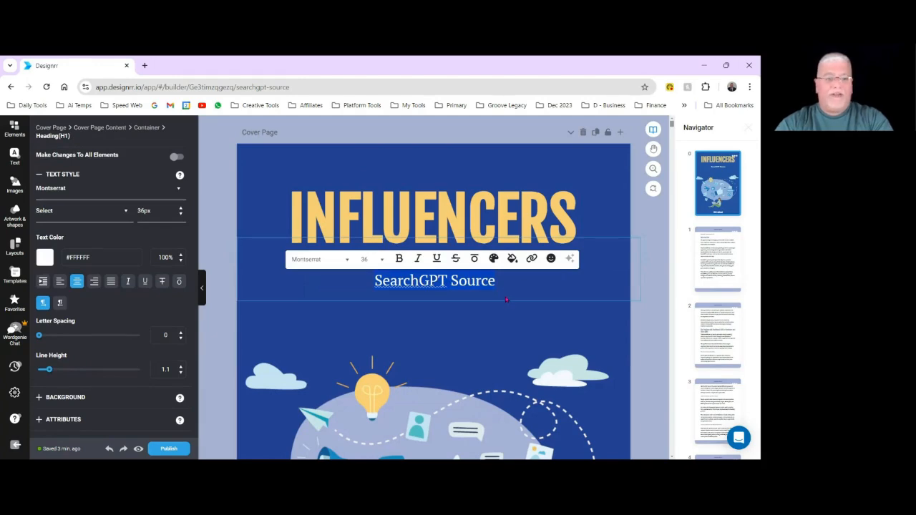
left_click(506, 299)
left_click(503, 289)
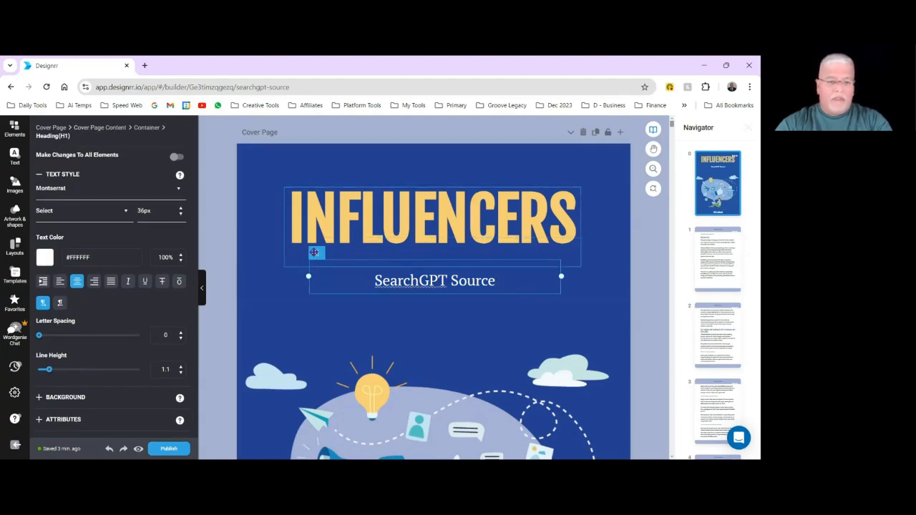
left_click(314, 252)
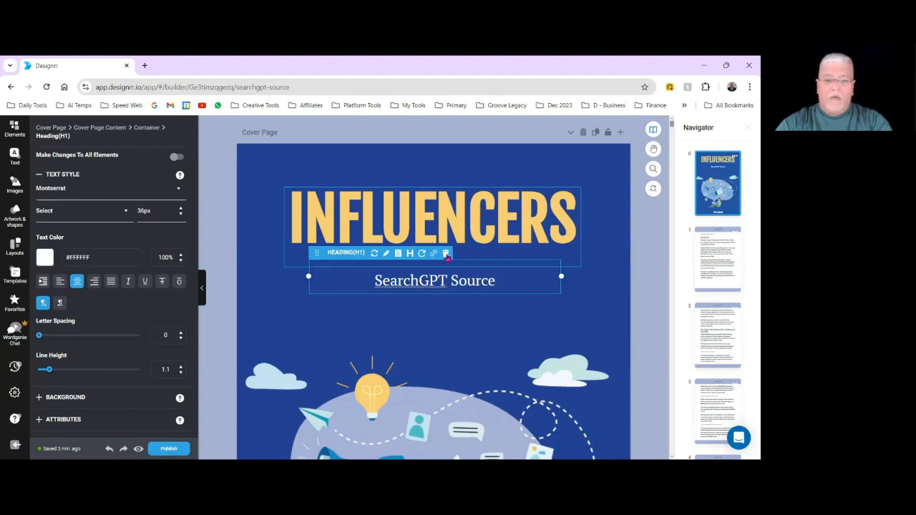
left_click(446, 254)
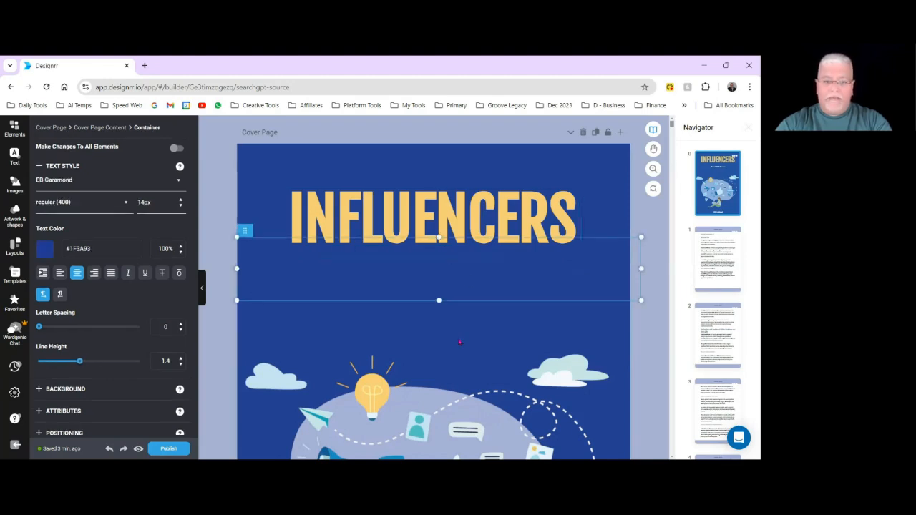
scroll(455, 340, "down", 3)
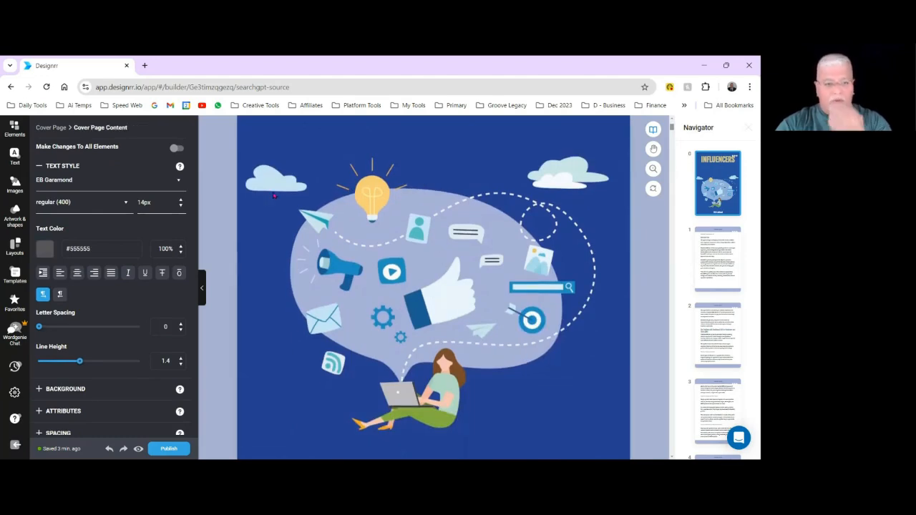
Delete the author-name heading from the cover page footer.
scroll(502, 362, "down", 2)
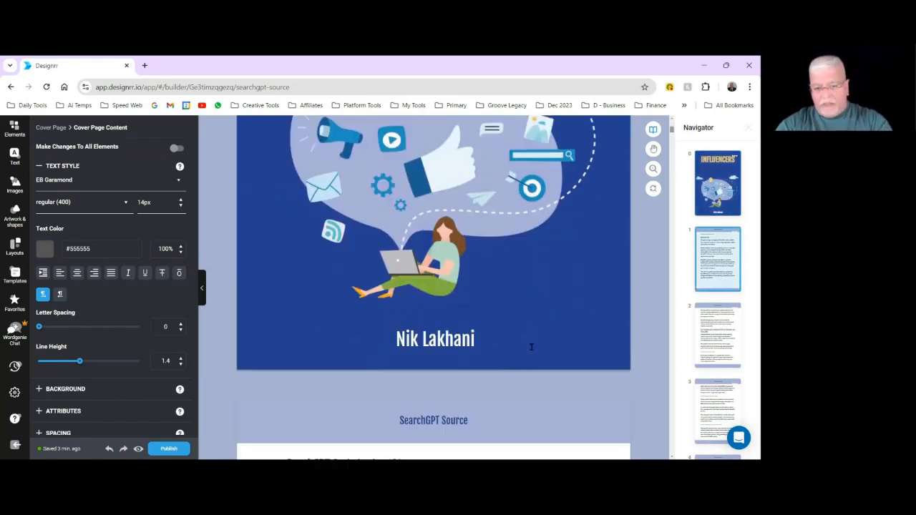
left_click(416, 333)
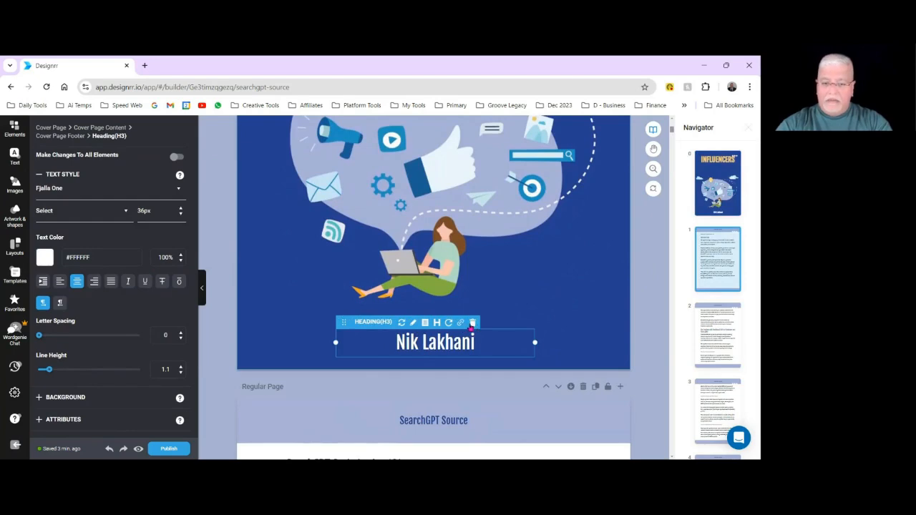
left_click(472, 323)
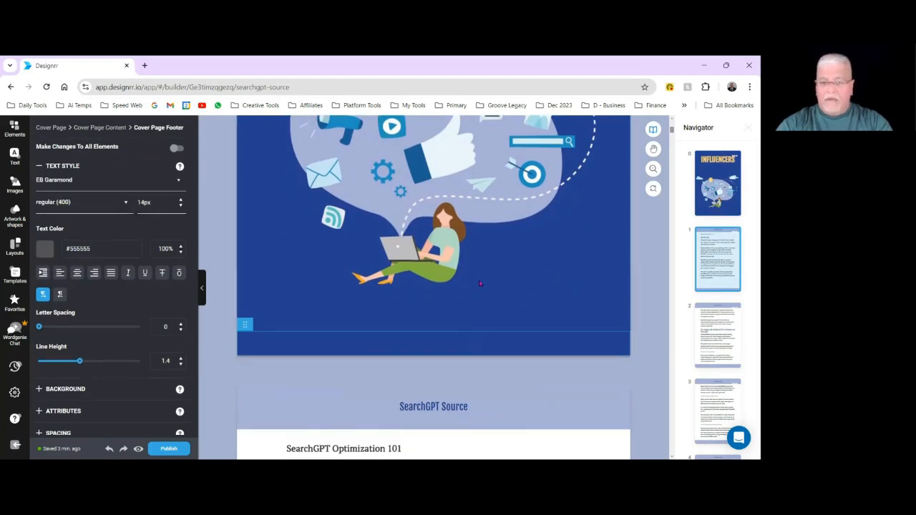
Delete the INFLUENCERS title from the cover page.
scroll(479, 284, "up", 2)
scroll(479, 284, "up", 3)
left_click(311, 182)
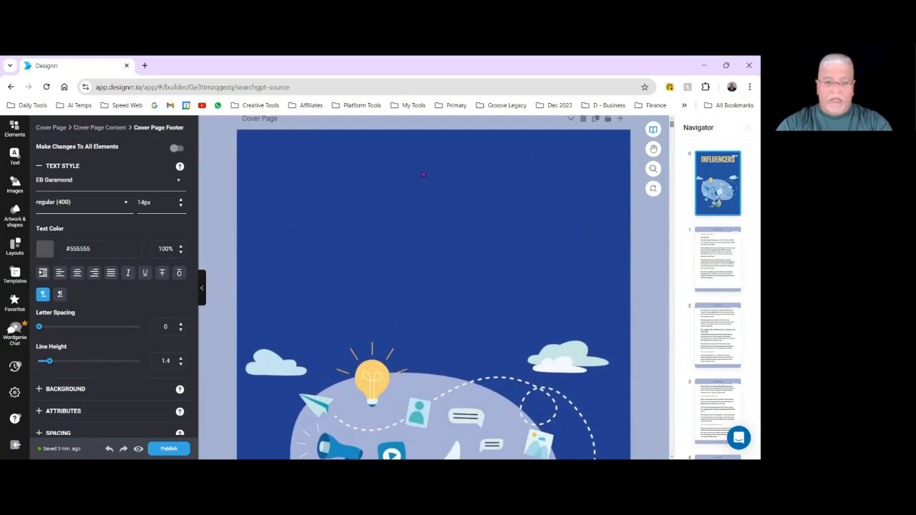
left_click(420, 167)
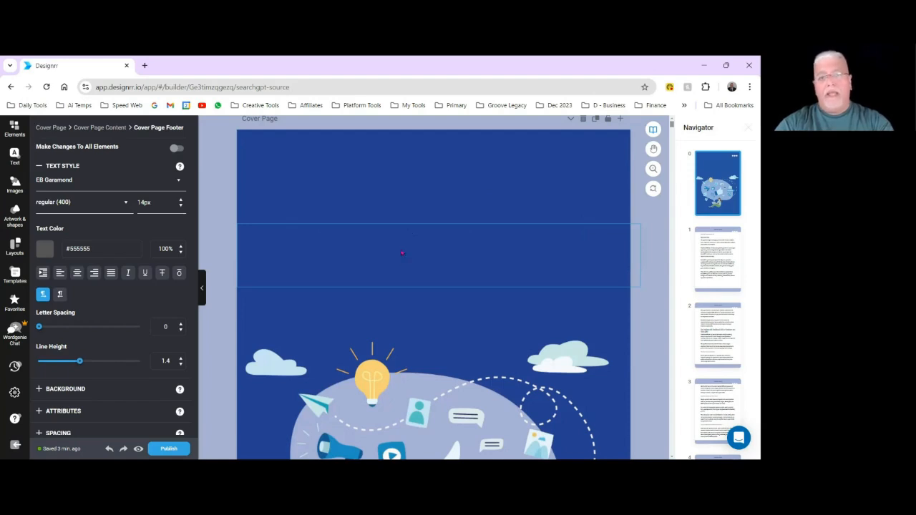
left_click(375, 249)
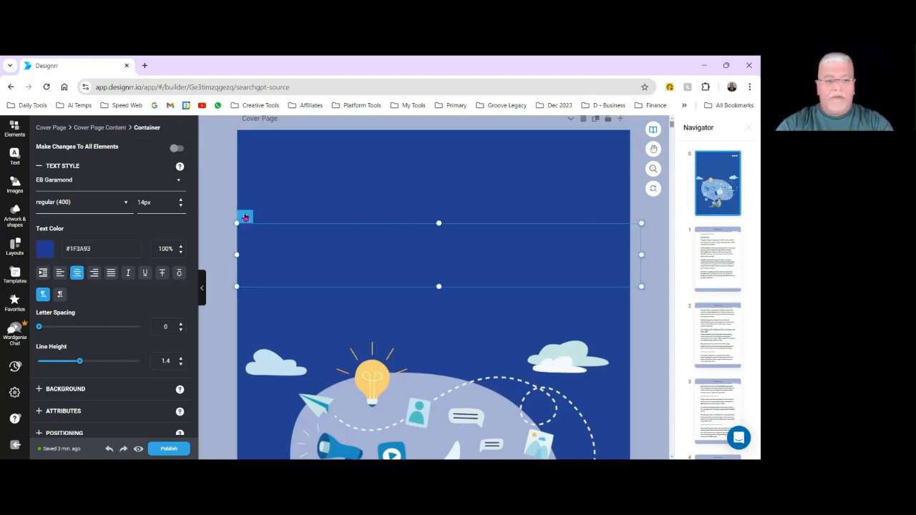
mouse_move(246, 217)
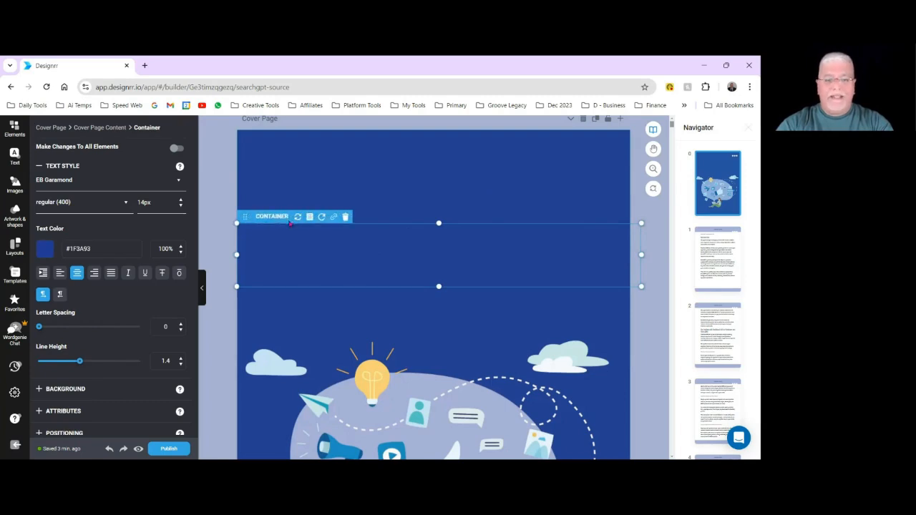
Start changing the cover page content's background image and upload SearchGPT_Optimization_101 (2).png into the My images folder.
left_click(433, 188)
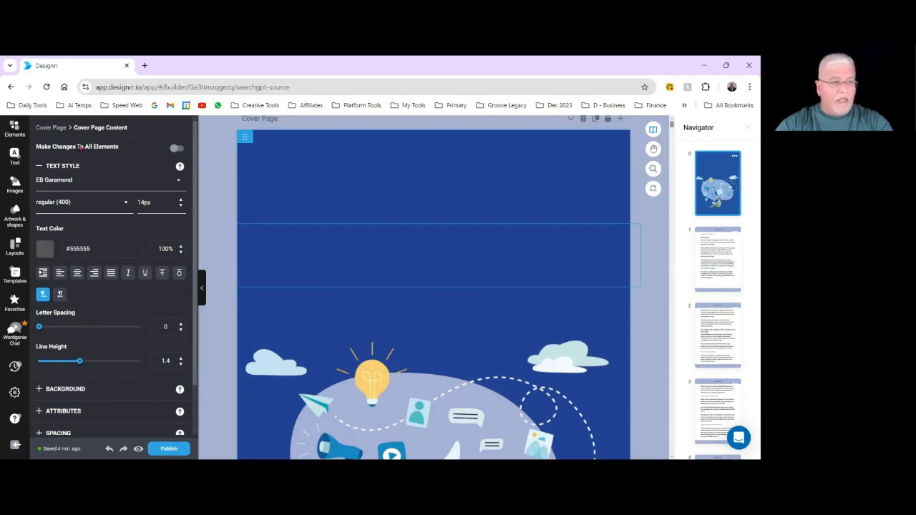
scroll(86, 202, "down", 1)
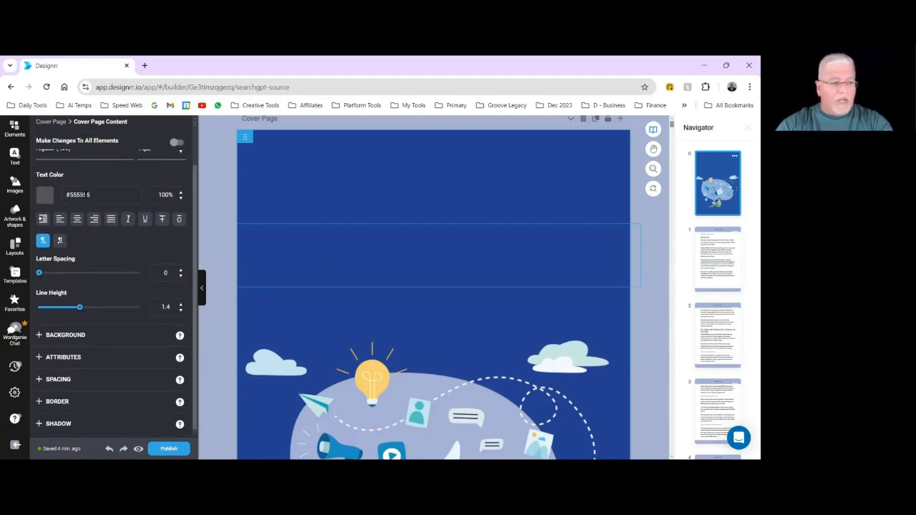
left_click(40, 336)
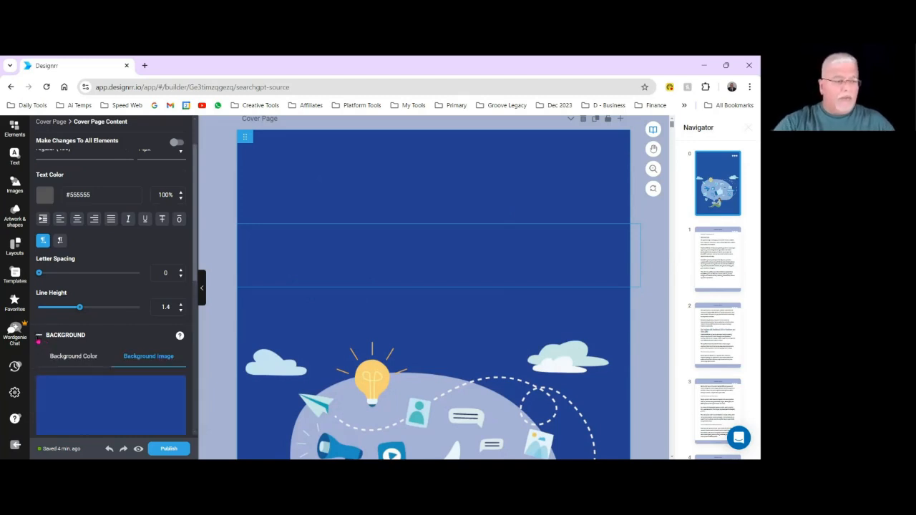
scroll(107, 322, "down", 3)
scroll(108, 322, "up", 1)
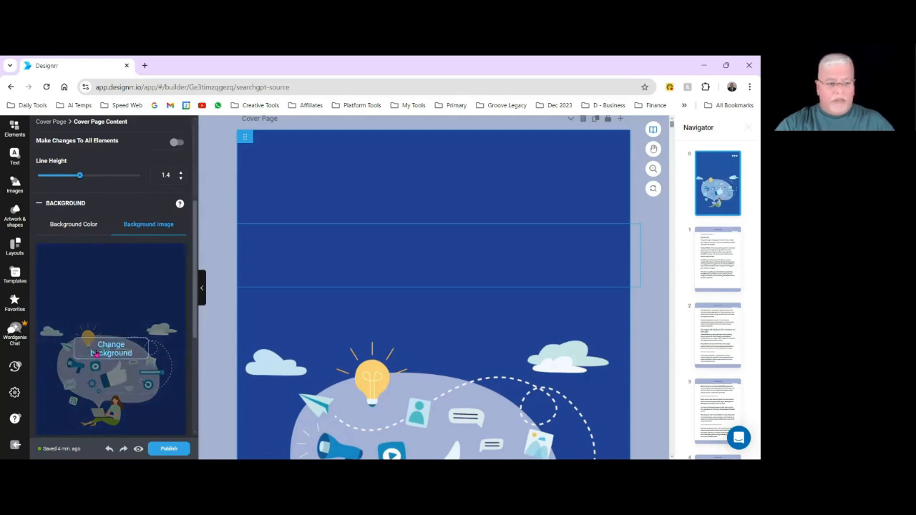
left_click(94, 354)
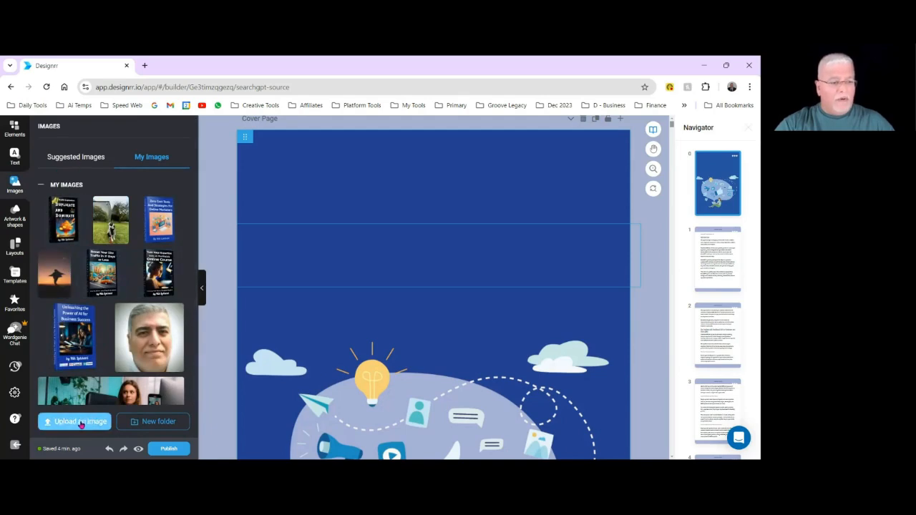
left_click(83, 421)
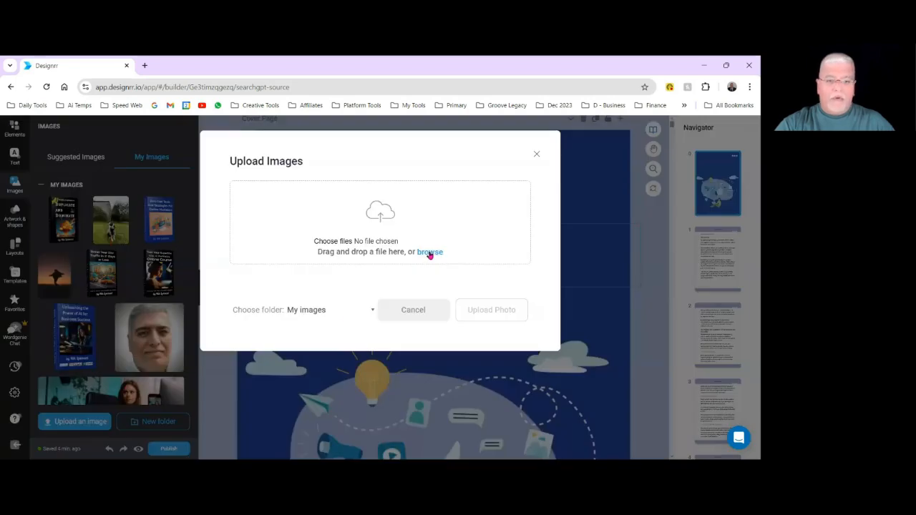
left_click(431, 253)
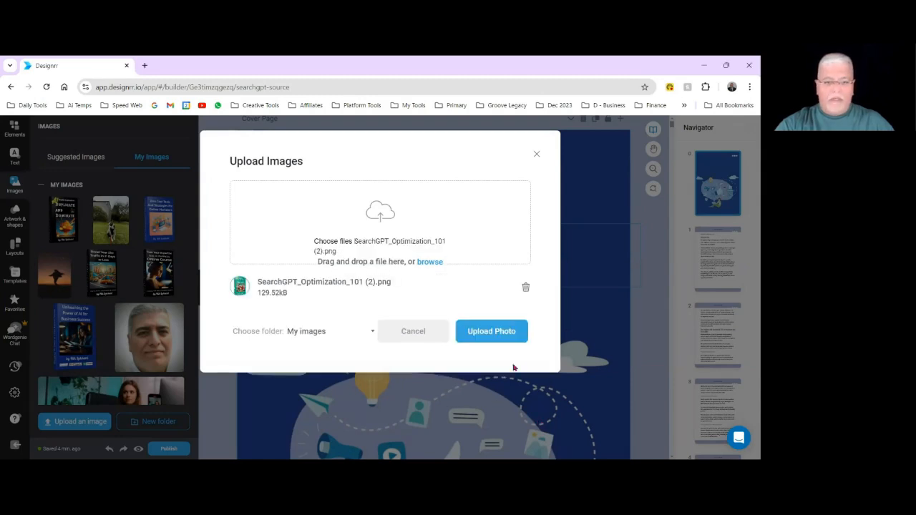
left_click(493, 333)
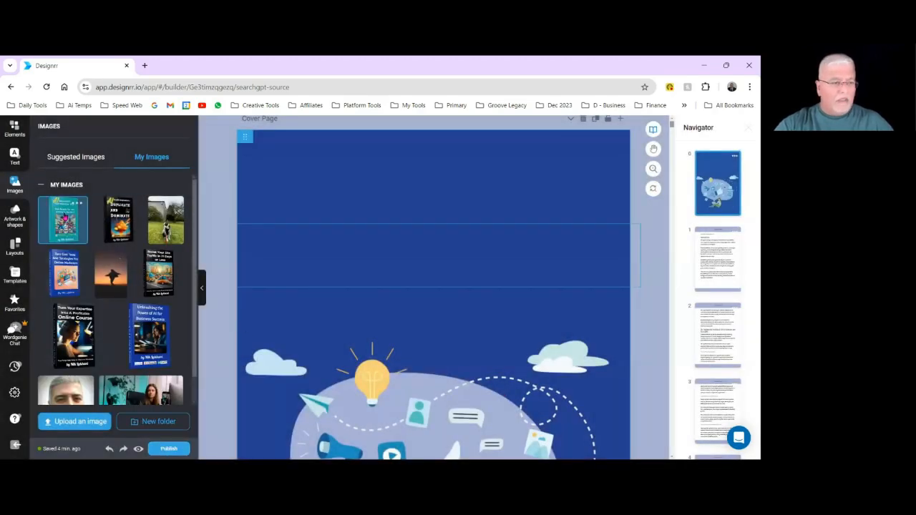
Apply the uploaded green SearchGPT Optimization 101 book image as the cover page's background and check the whole cover.
left_click(63, 234)
scroll(65, 283, "down", 1)
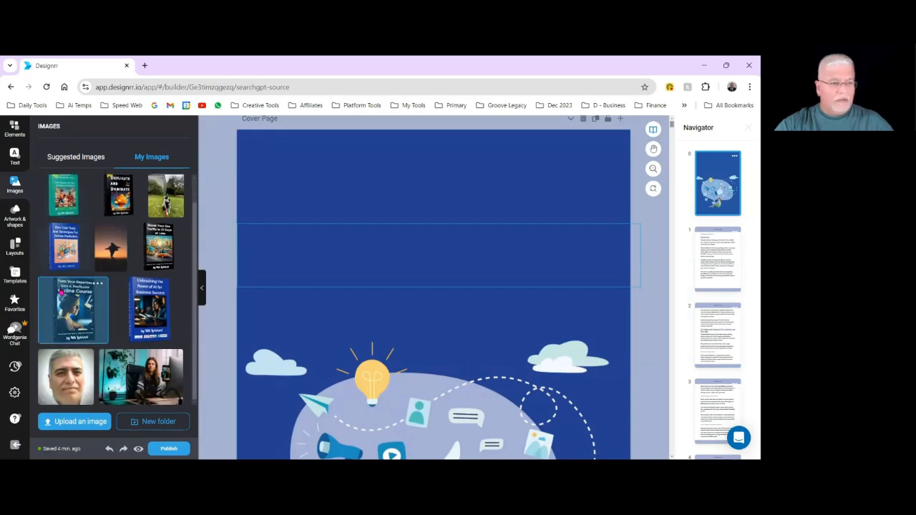
scroll(56, 226, "up", 1)
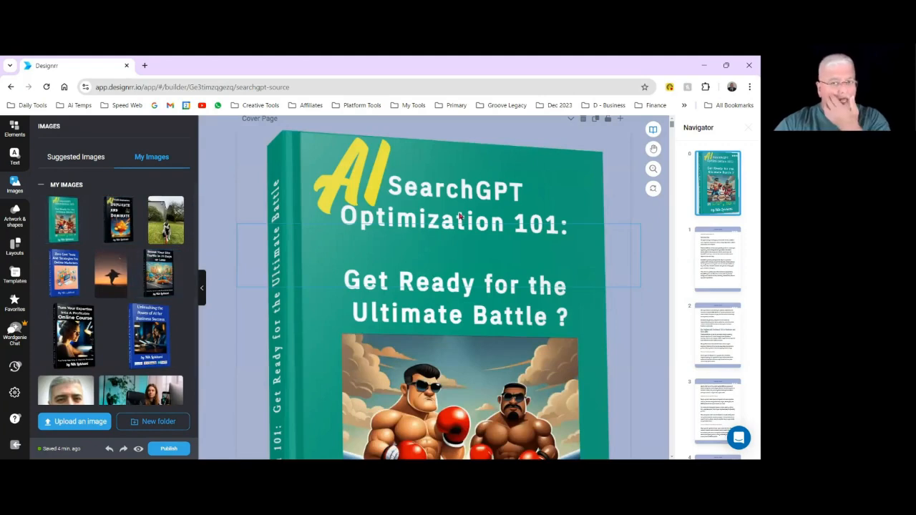
scroll(419, 380, "down", 1)
scroll(418, 379, "down", 4)
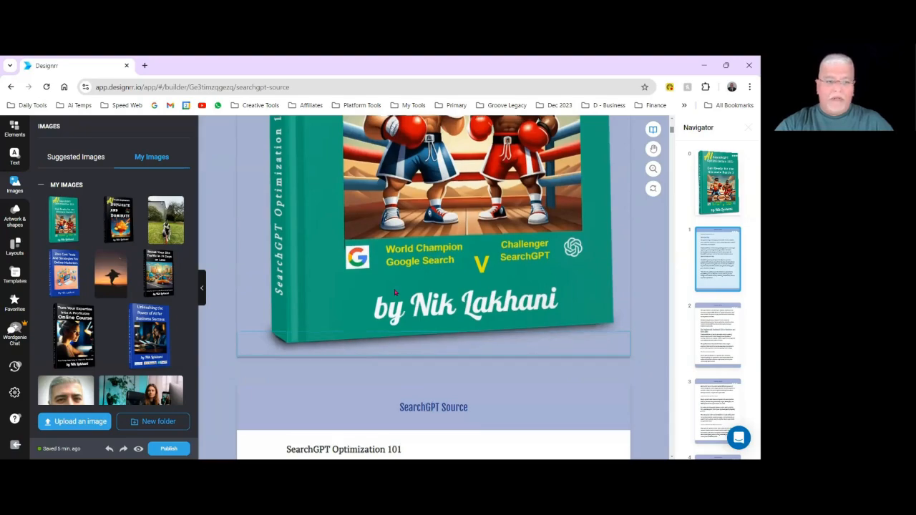
scroll(440, 255, "up", 6)
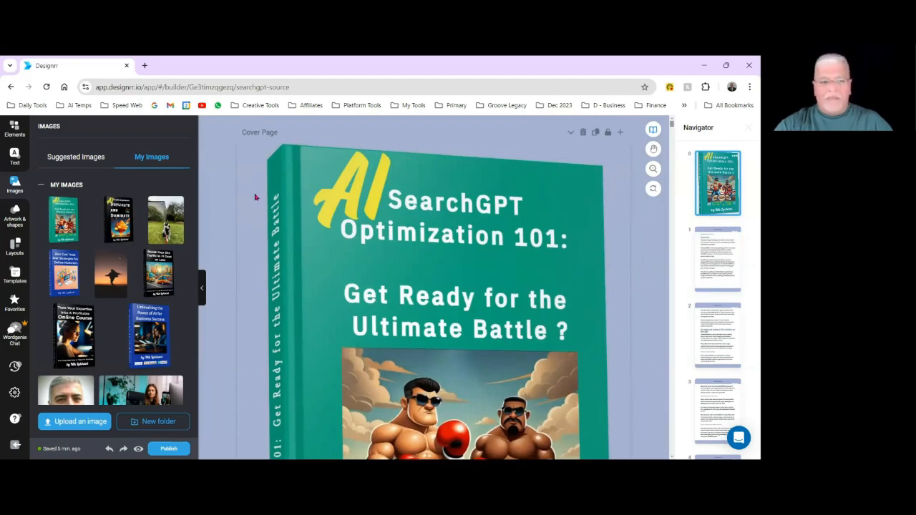
Set the cover page content's background color to white, #FFFFFF, and review the cover around the book image.
left_click(256, 197)
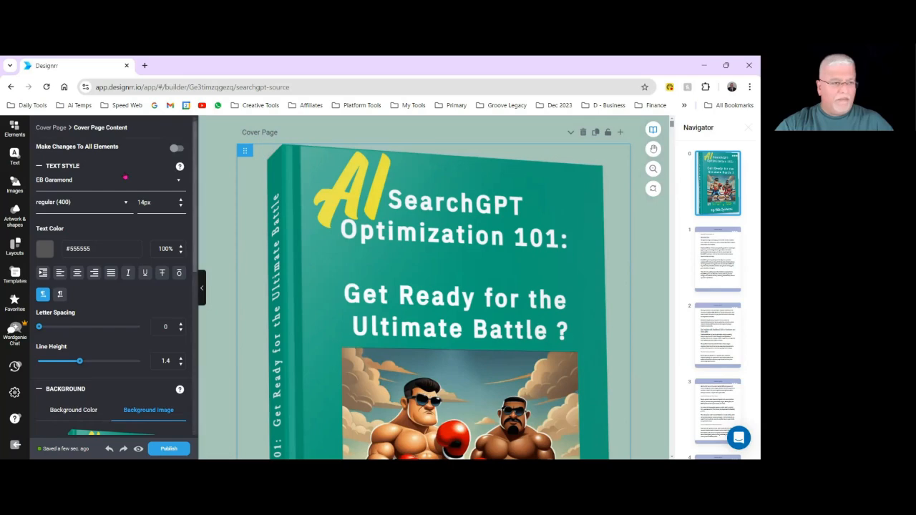
scroll(125, 177, "down", 3)
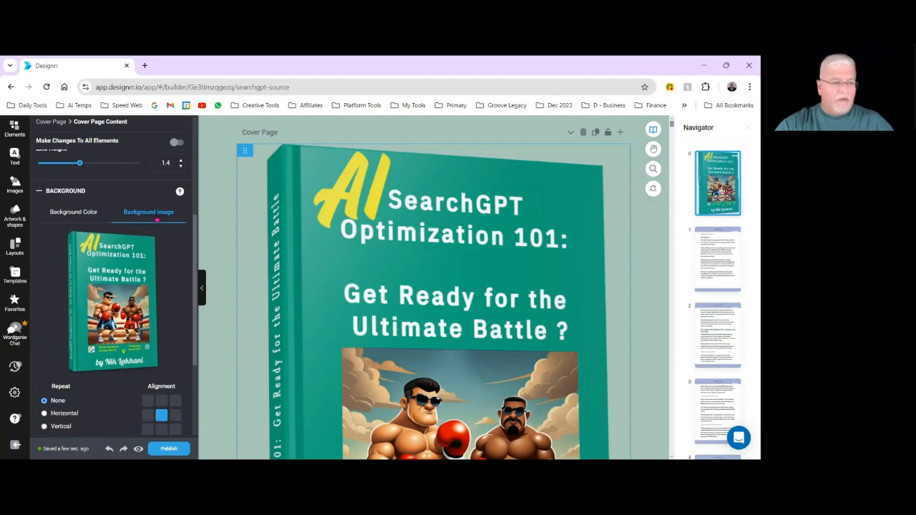
left_click(74, 219)
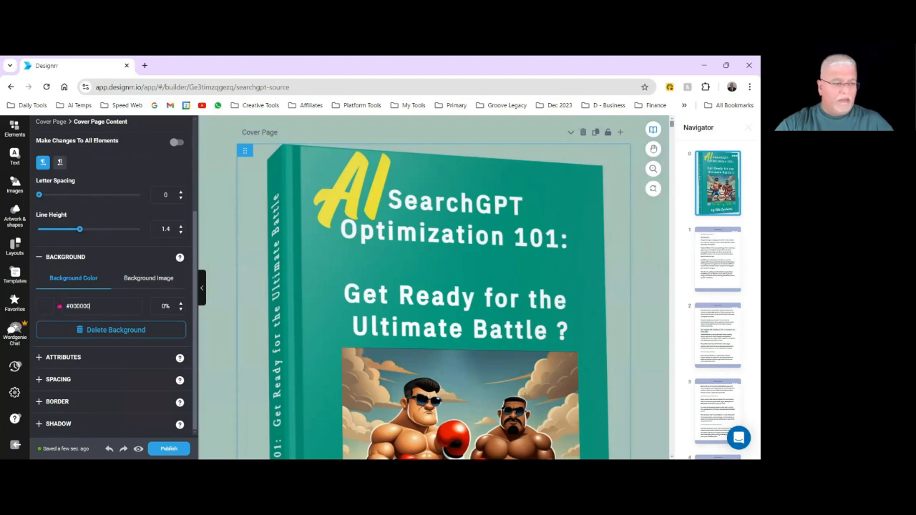
left_click(48, 306)
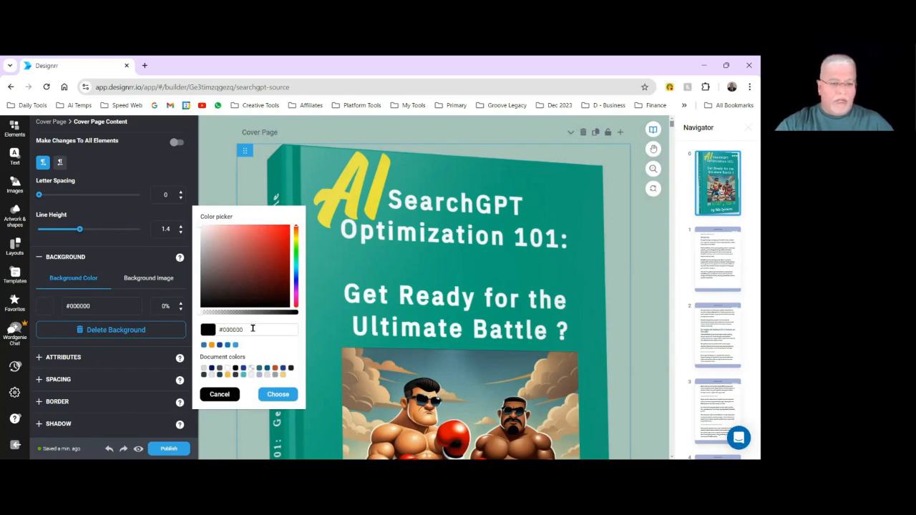
left_click(227, 372)
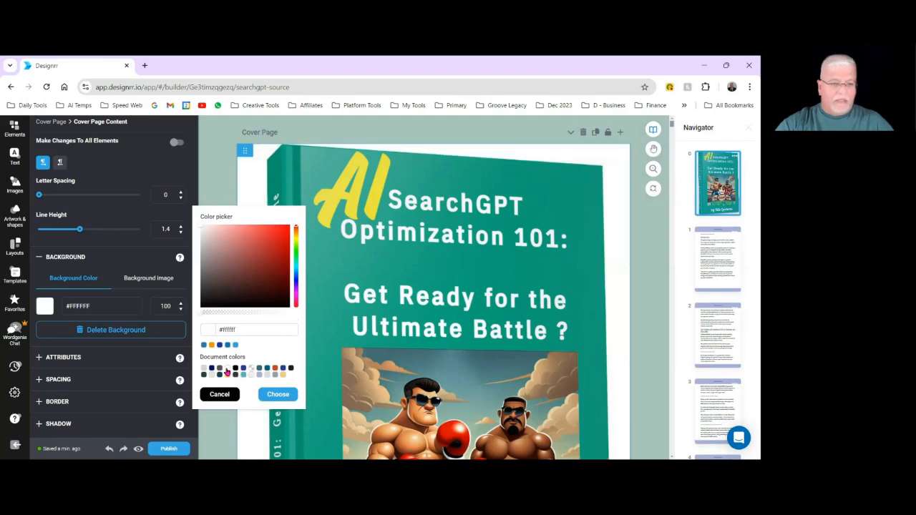
left_click(277, 395)
left_click(226, 384)
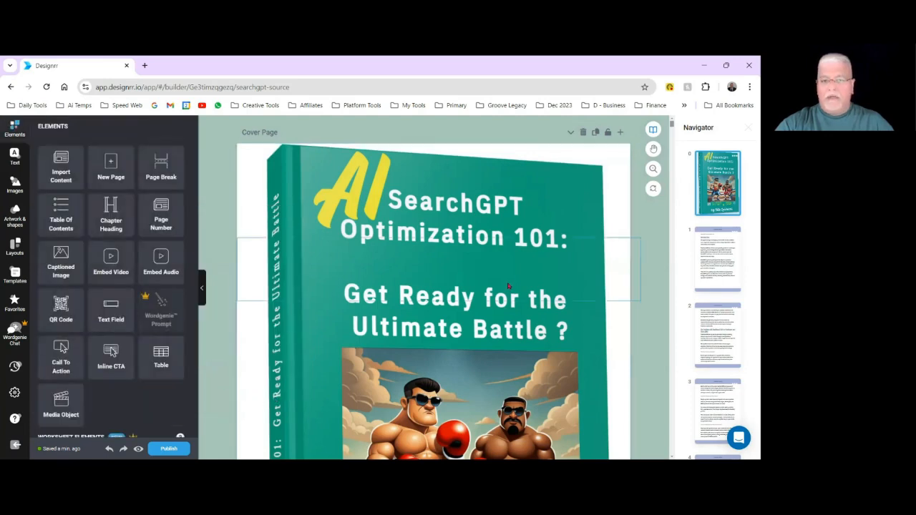
scroll(511, 306, "down", 3)
scroll(511, 306, "up", 5)
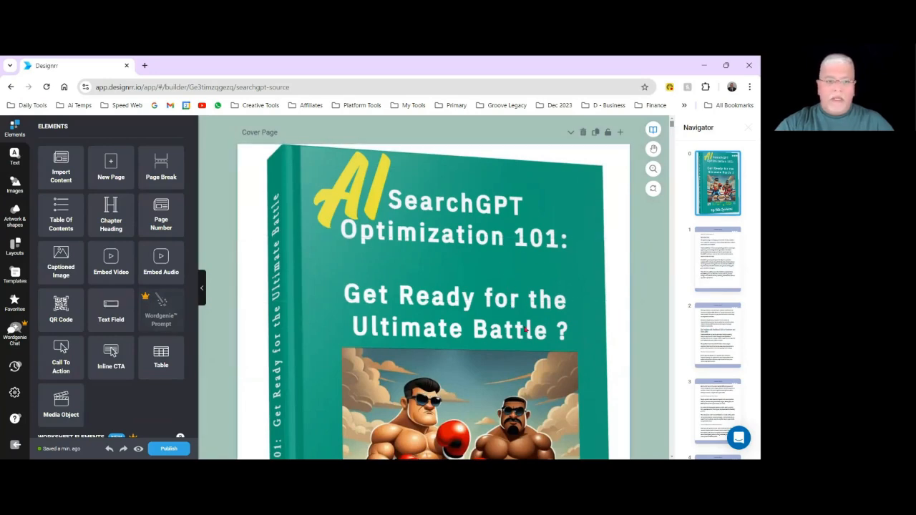
scroll(464, 343, "down", 3)
scroll(466, 344, "down", 3)
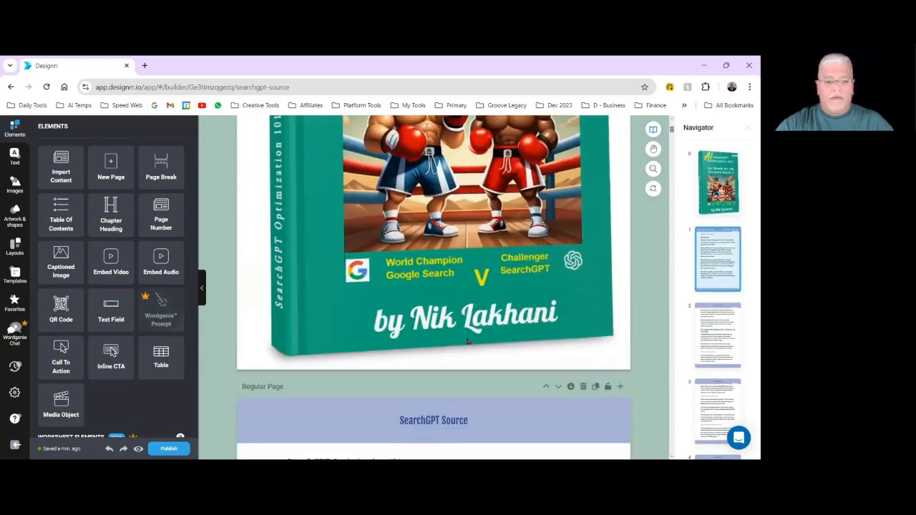
scroll(488, 337, "up", 6)
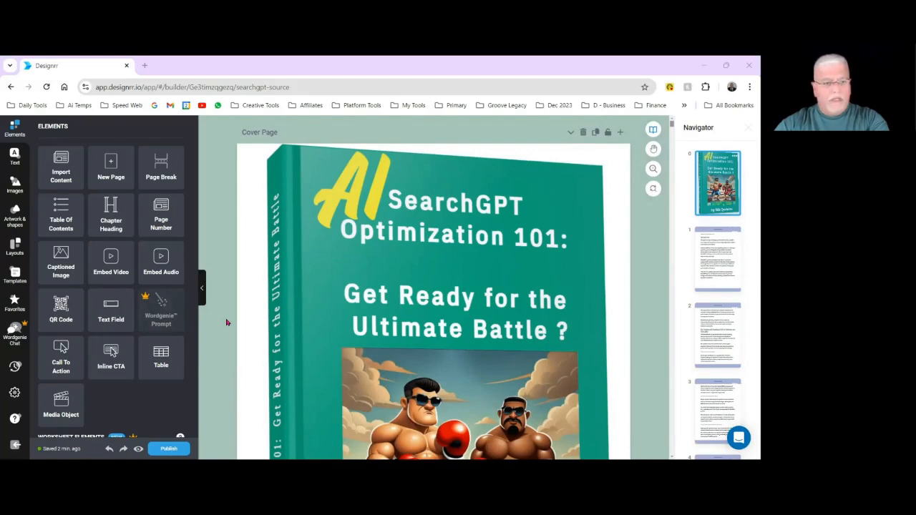
Insert a table of contents above the Introduction page's text, using format 1 with chapter names followed by page numbers.
scroll(257, 293, "down", 3)
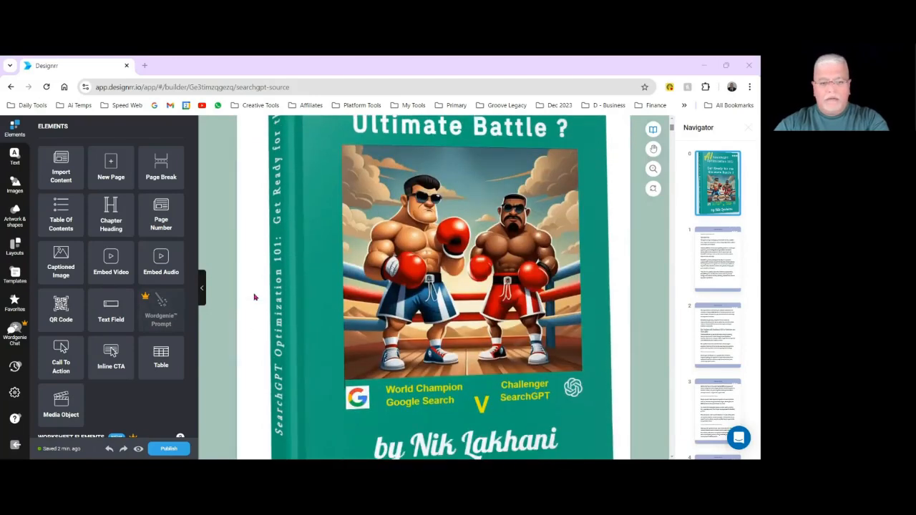
scroll(254, 297, "down", 5)
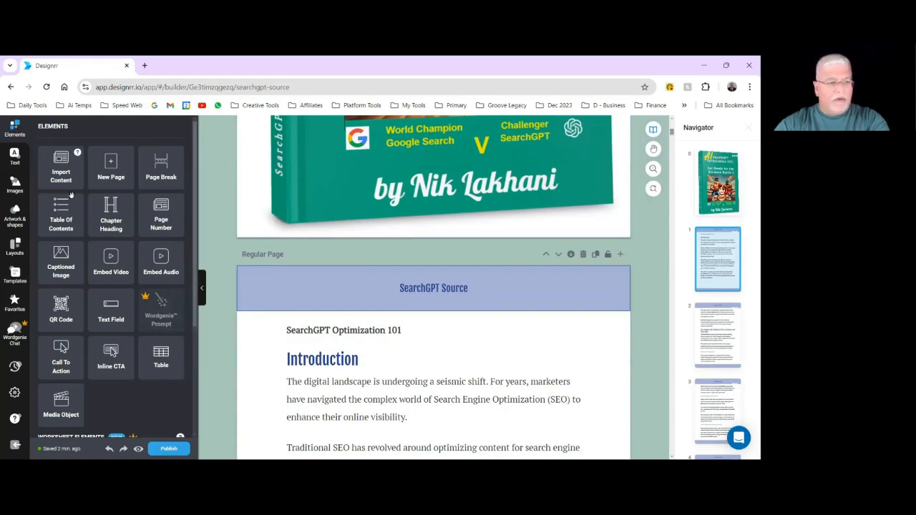
left_click_drag(58, 213, 417, 325)
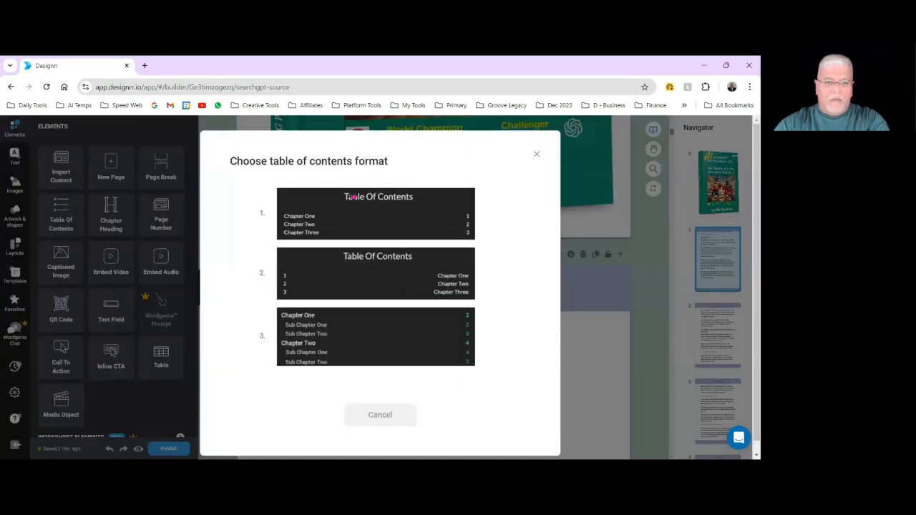
left_click(351, 209)
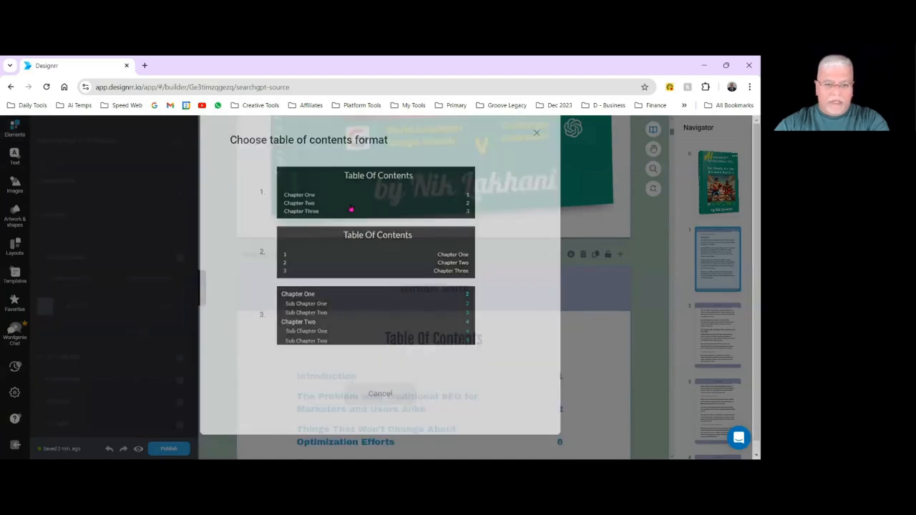
scroll(611, 406, "down", 10)
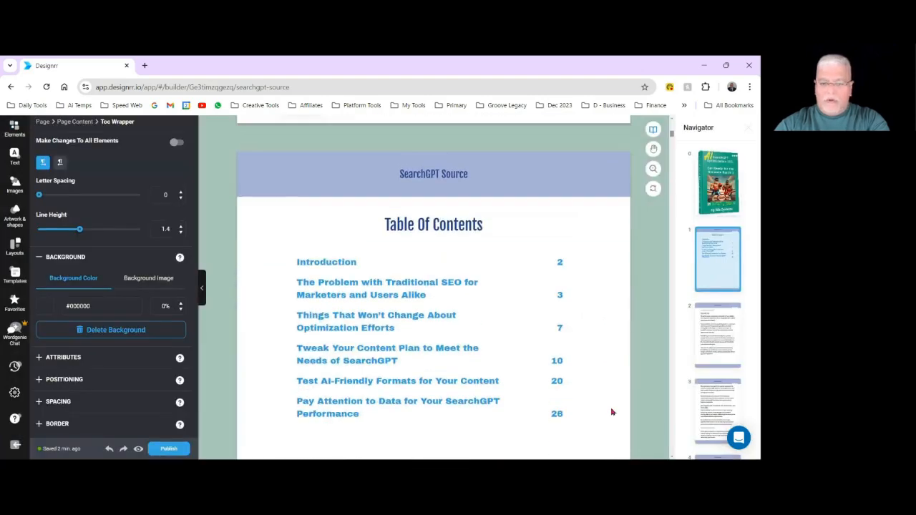
scroll(612, 410, "down", 1)
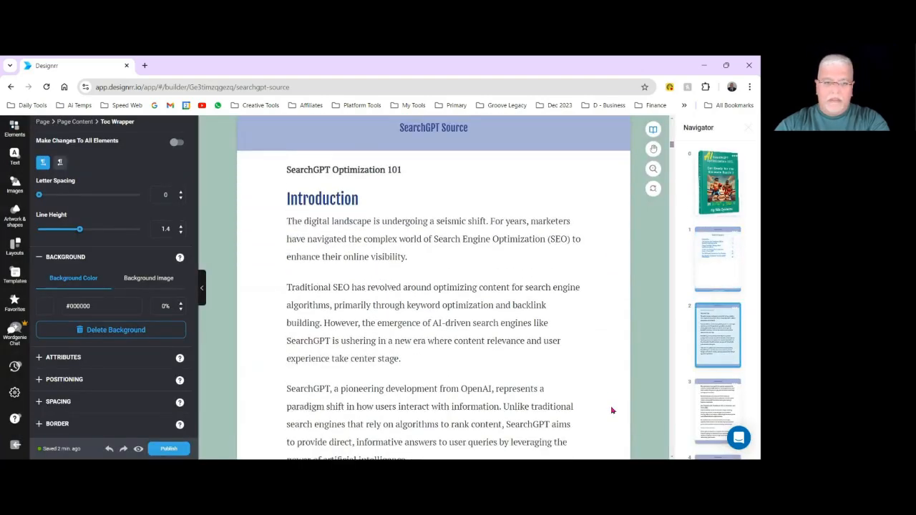
scroll(612, 410, "up", 10)
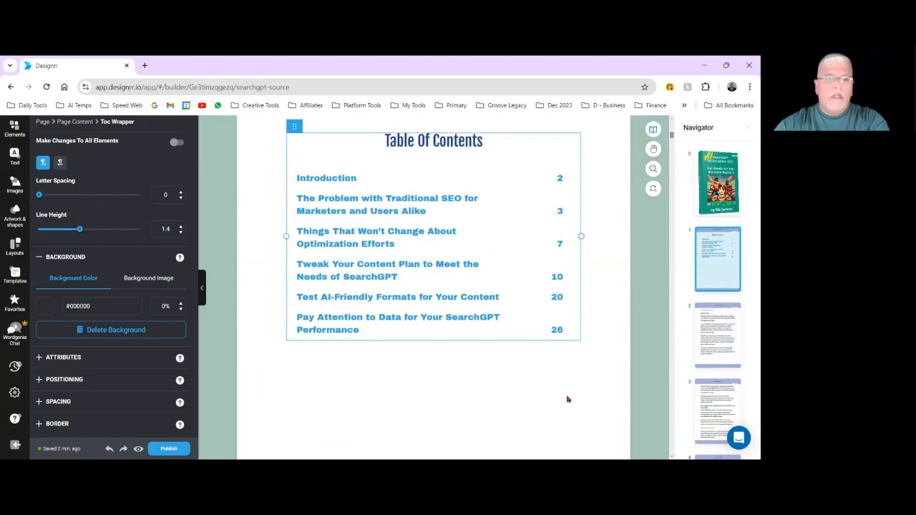
Change the font of all chapter names in the table of contents to PT Serif, applying it to all matching elements.
scroll(386, 357, "up", 1)
scroll(402, 360, "up", 1)
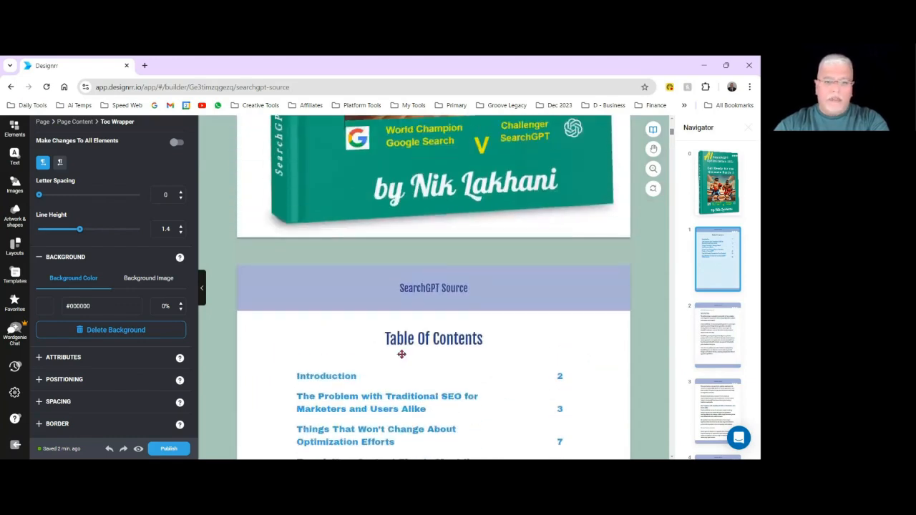
scroll(400, 354, "down", 2)
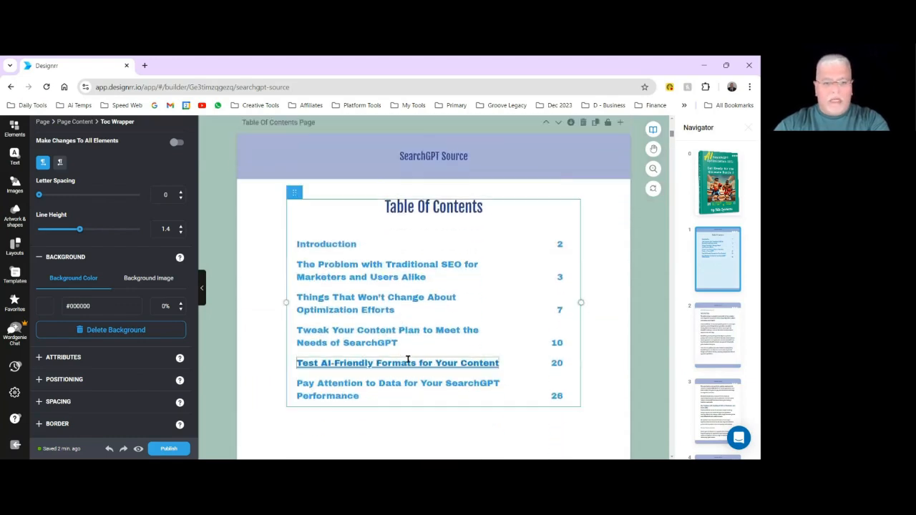
scroll(409, 360, "down", 1)
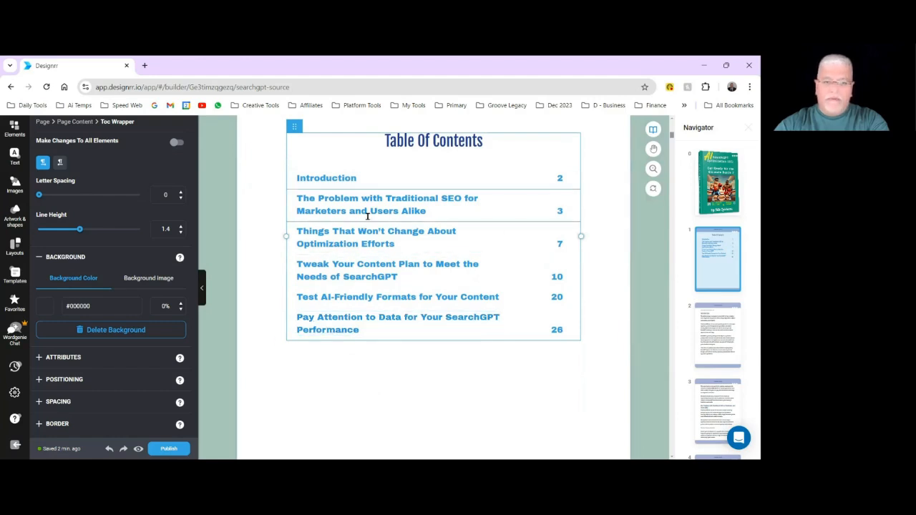
left_click(367, 180)
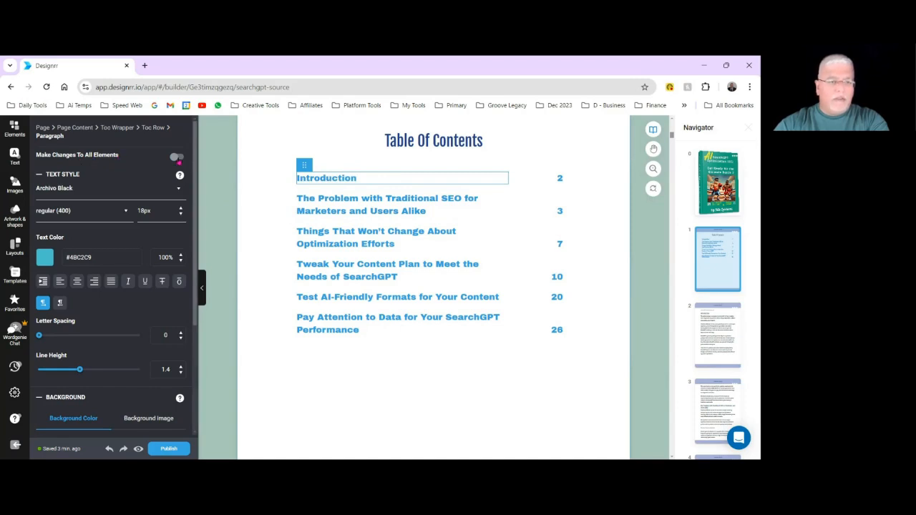
left_click(176, 157)
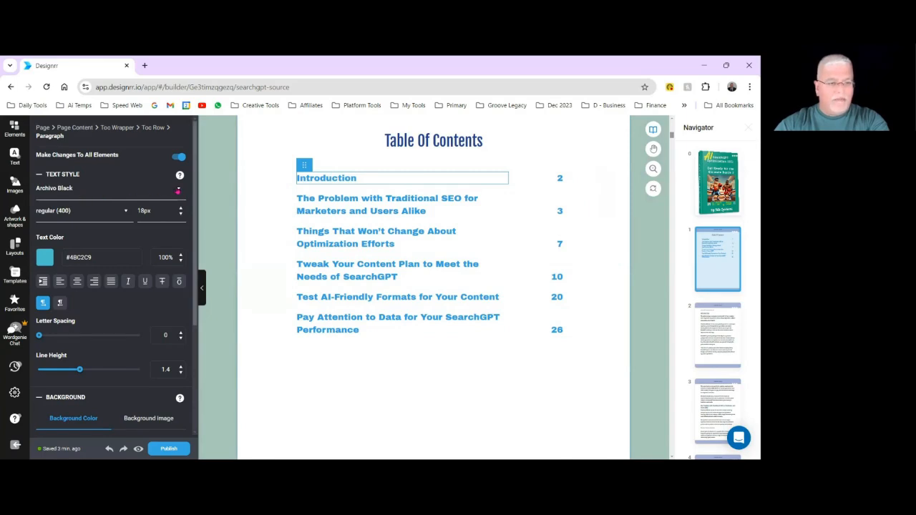
left_click(177, 190)
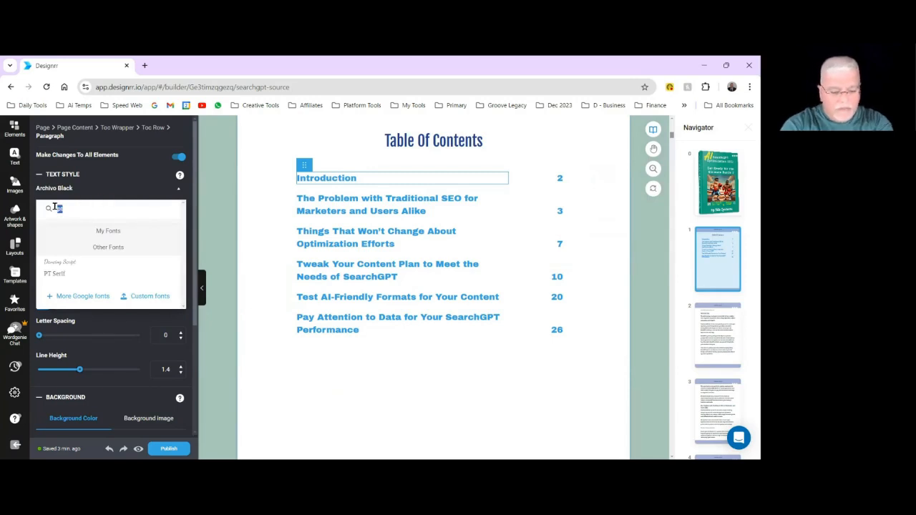
type("pl")
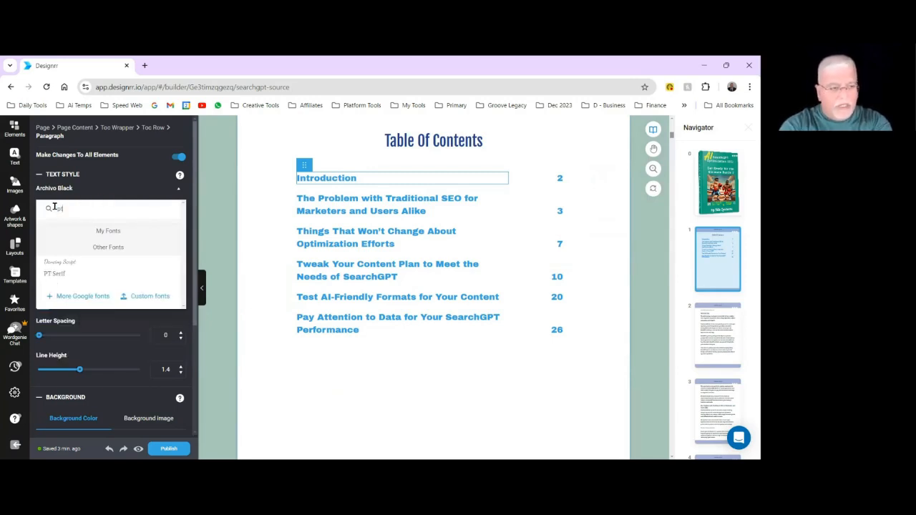
left_click(63, 274)
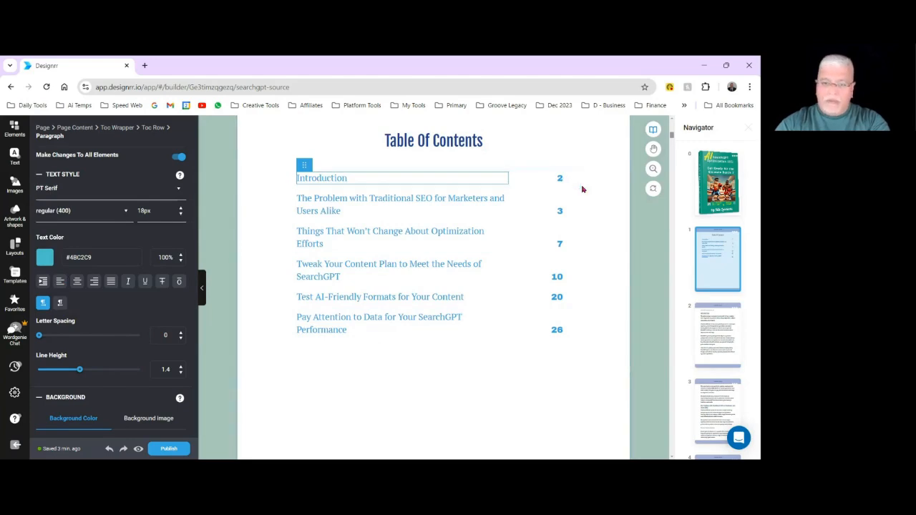
Apply the PT Serif font to all page numbers in the table of contents.
double_click(560, 179)
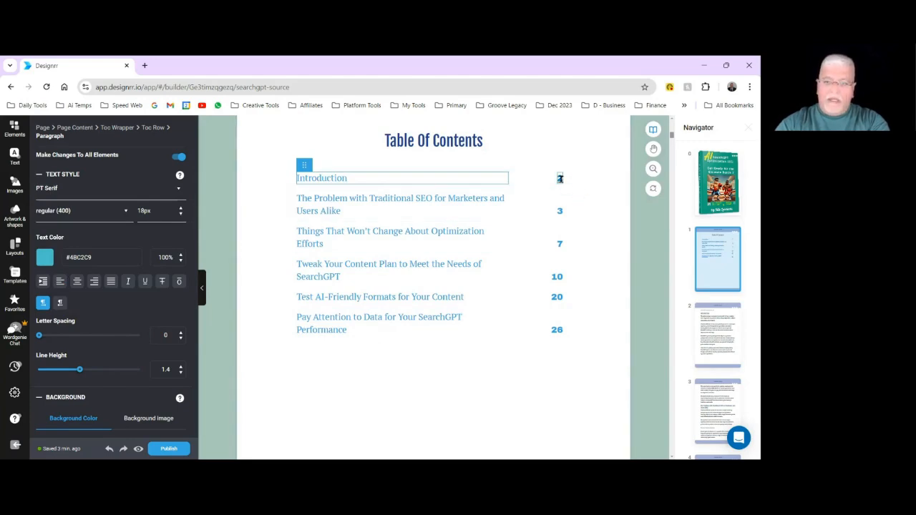
left_click(560, 178)
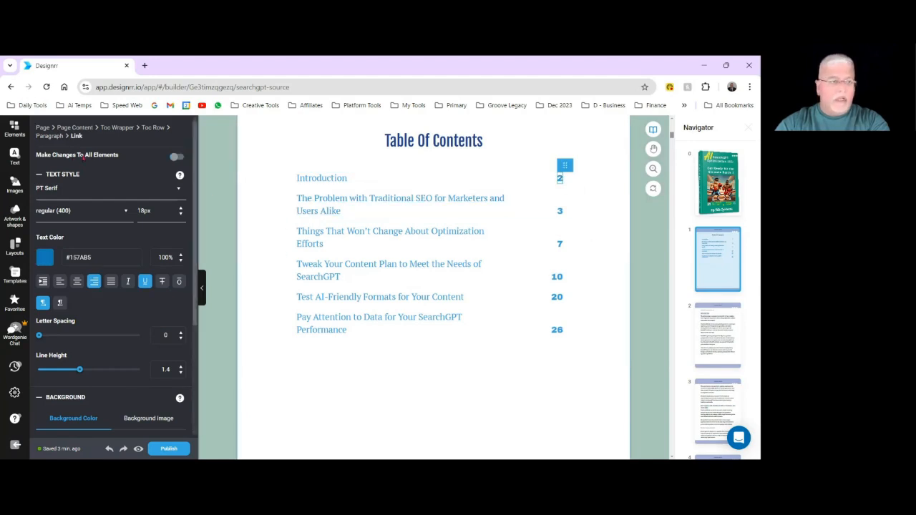
left_click(177, 158)
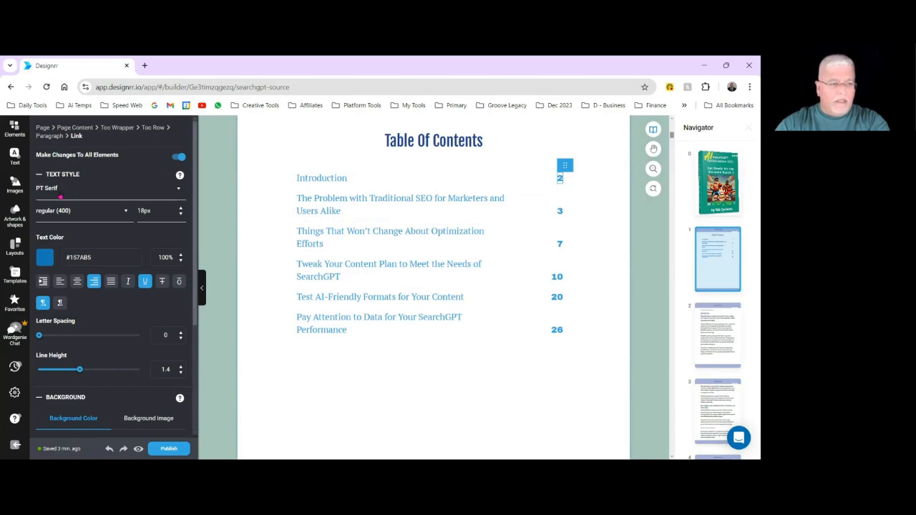
left_click(178, 189)
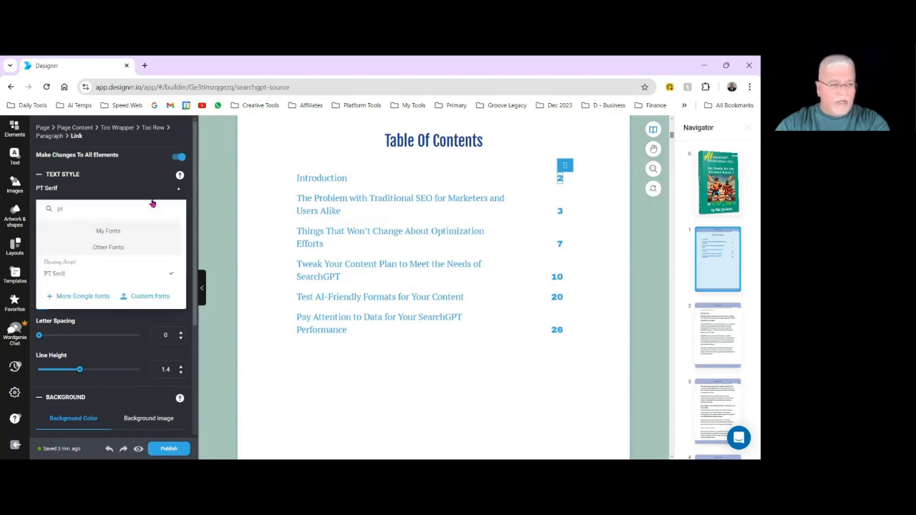
left_click(69, 276)
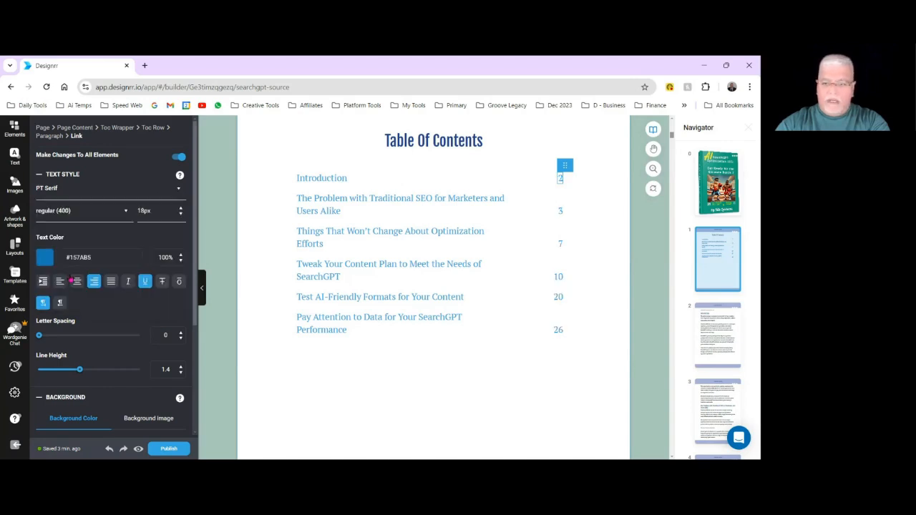
left_click(572, 375)
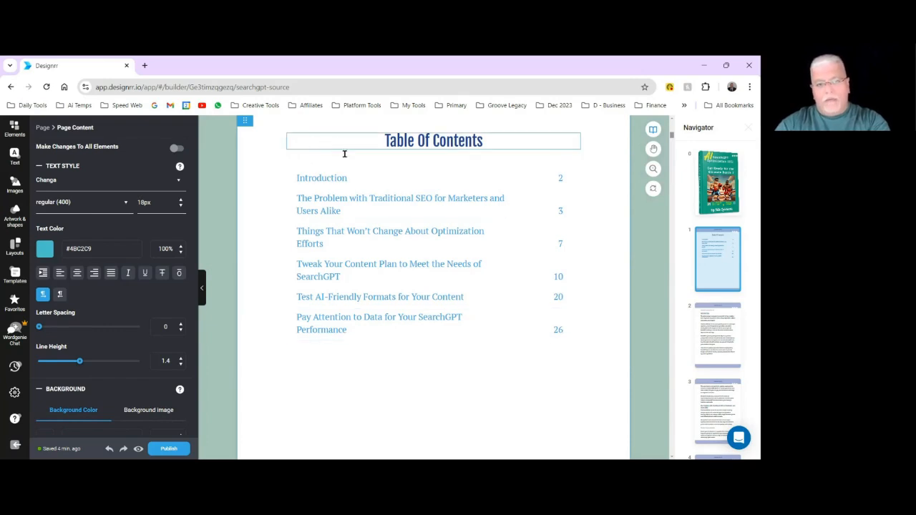
Select the whole table of contents block and refresh it.
left_click(321, 148)
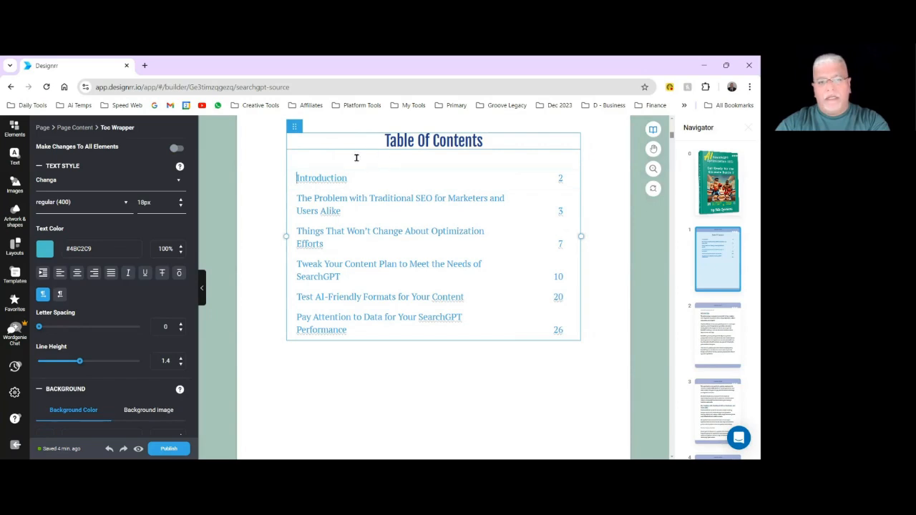
left_click(295, 132)
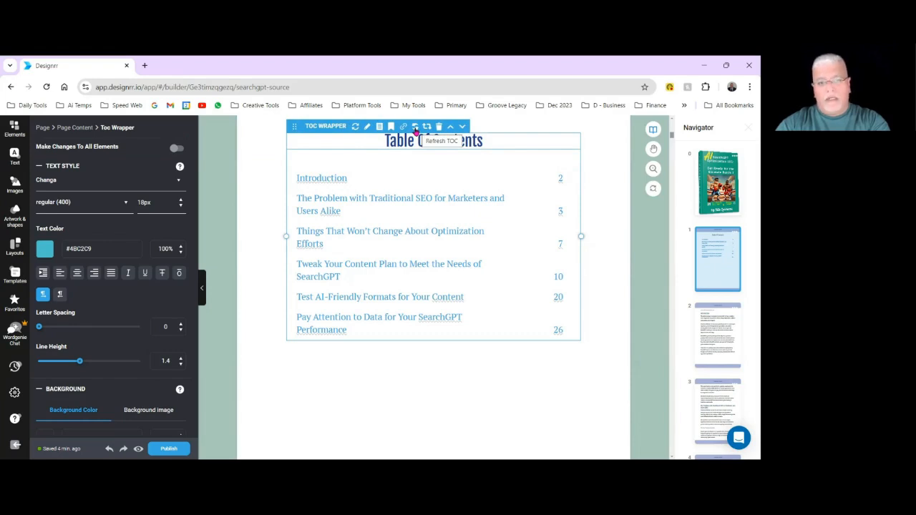
left_click(415, 126)
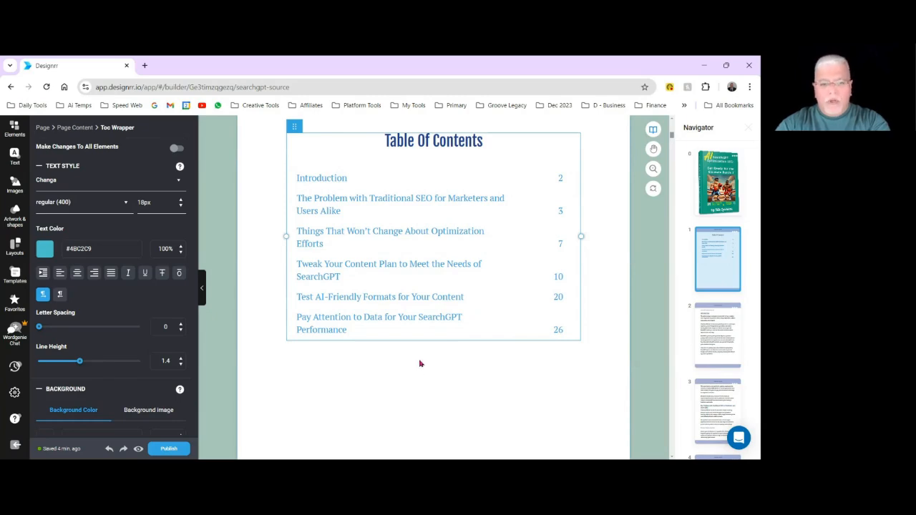
Delete the "SearchGPT Optimization 101" paragraph above the Introduction heading.
scroll(421, 364, "down", 3)
scroll(421, 364, "down", 2)
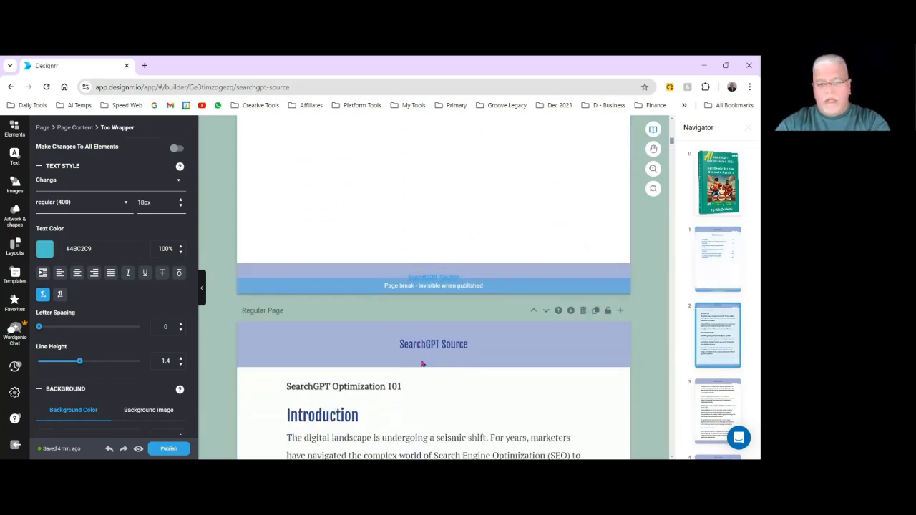
scroll(431, 376, "down", 1)
scroll(433, 358, "down", 3)
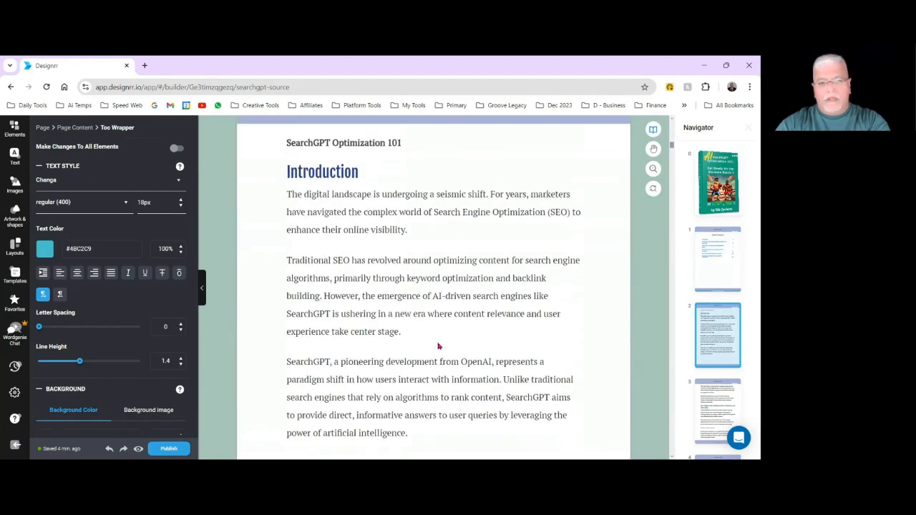
scroll(440, 348, "up", 1)
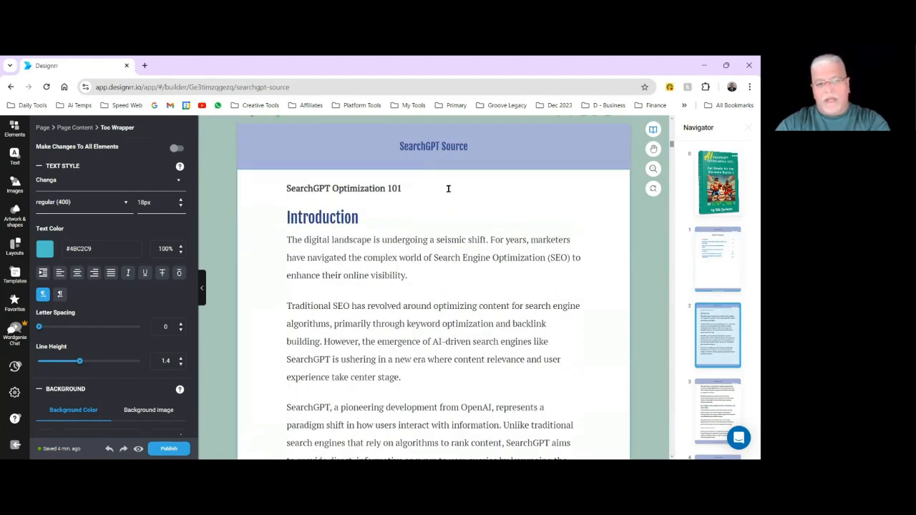
left_click(427, 190)
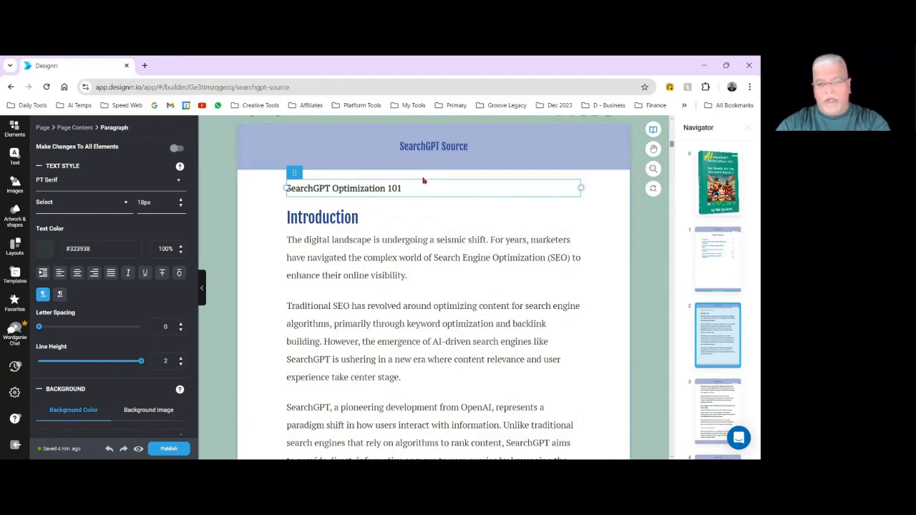
mouse_move(296, 173)
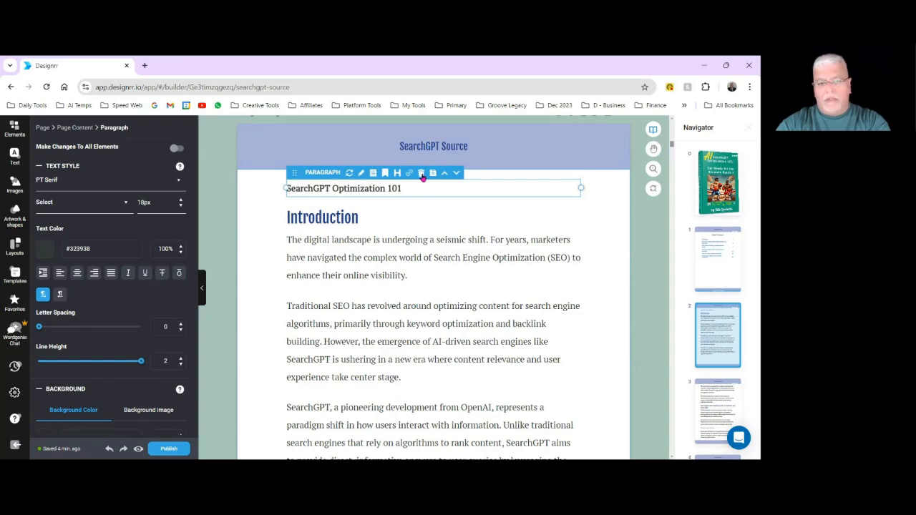
left_click(422, 174)
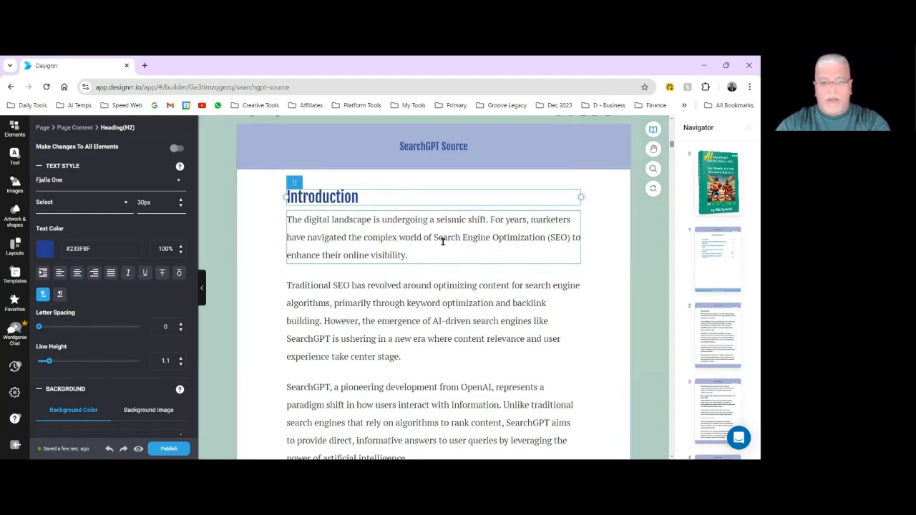
Insert a page break before the heading "The Problem with Traditional SEO for Marketers and Users Alike" and check the pages around it.
scroll(458, 286, "down", 2)
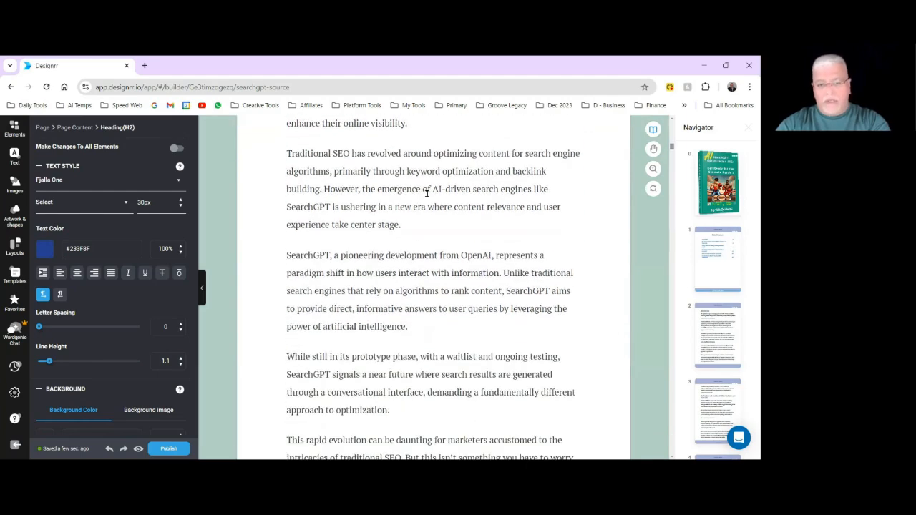
scroll(417, 288, "down", 7)
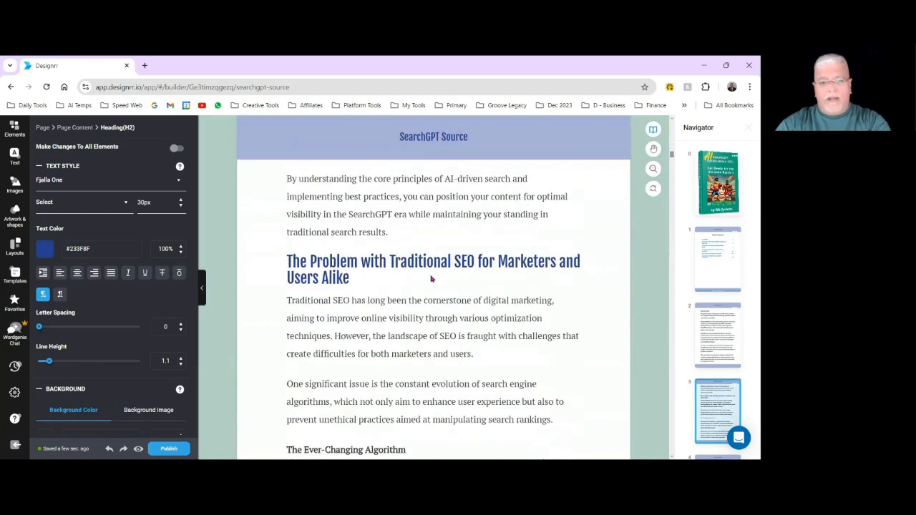
left_click(401, 278)
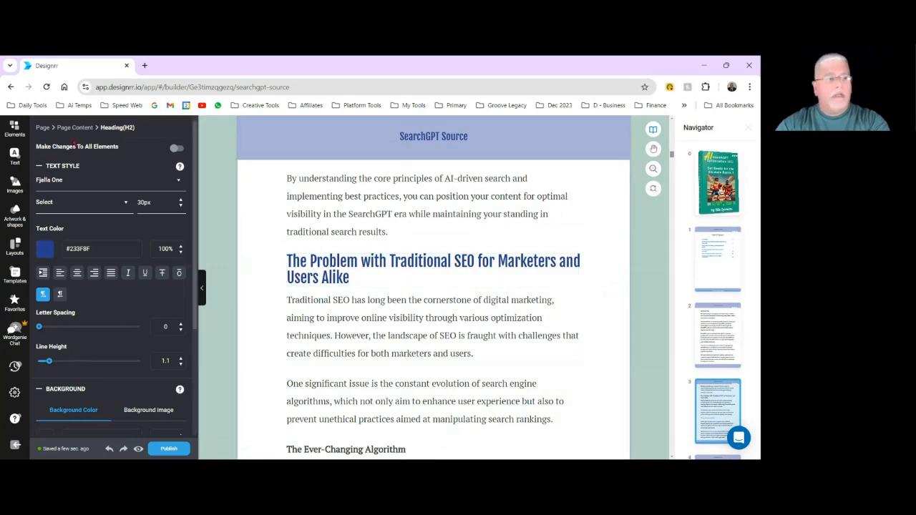
left_click(12, 128)
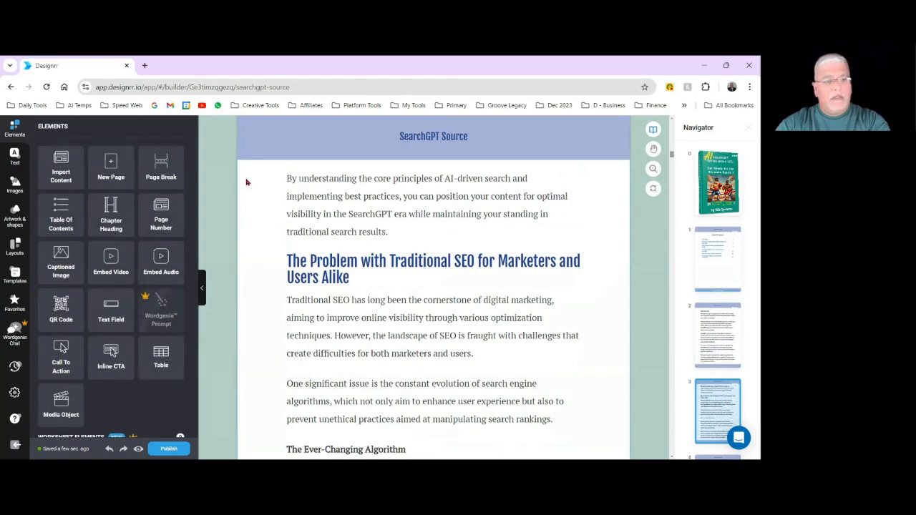
left_click_drag(153, 162, 403, 245)
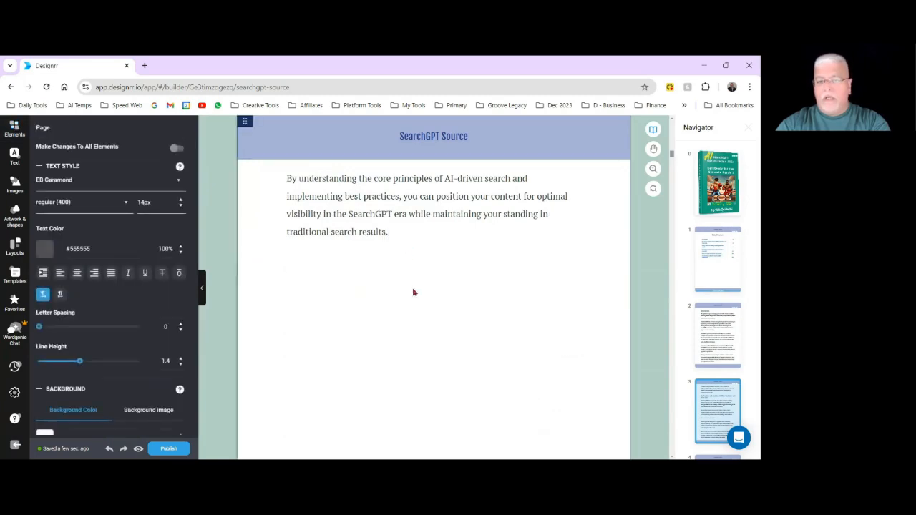
scroll(425, 277, "down", 5)
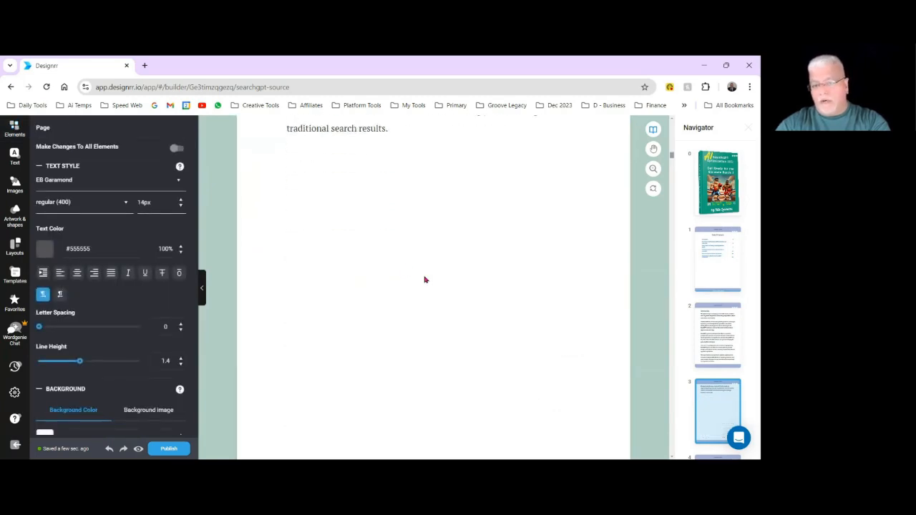
scroll(430, 211, "up", 3)
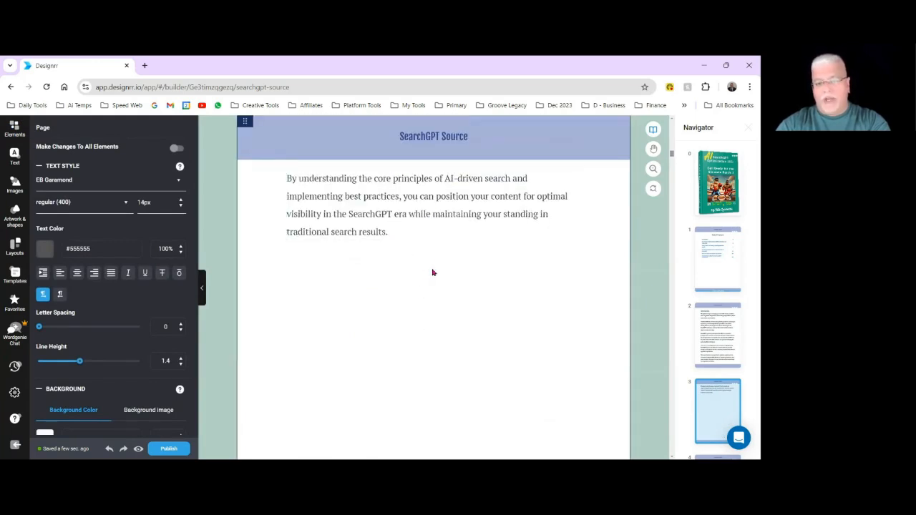
scroll(432, 273, "down", 6)
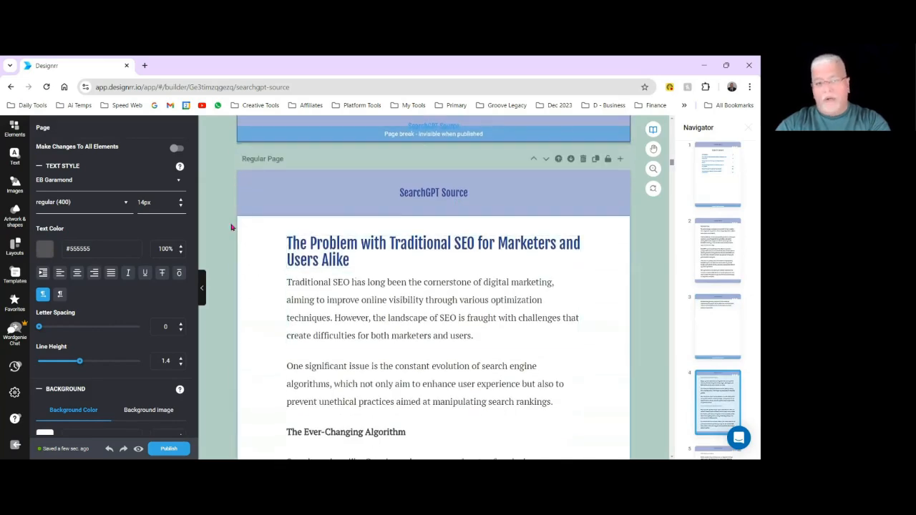
Move the heading "Algorithm Updates and Their Impact" to the end of the preceding page.
scroll(475, 314, "down", 5)
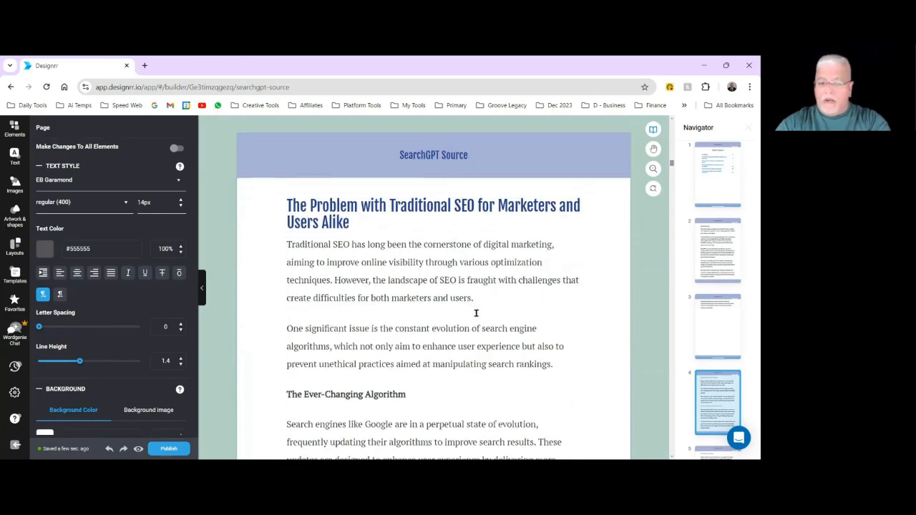
scroll(501, 315, "down", 4)
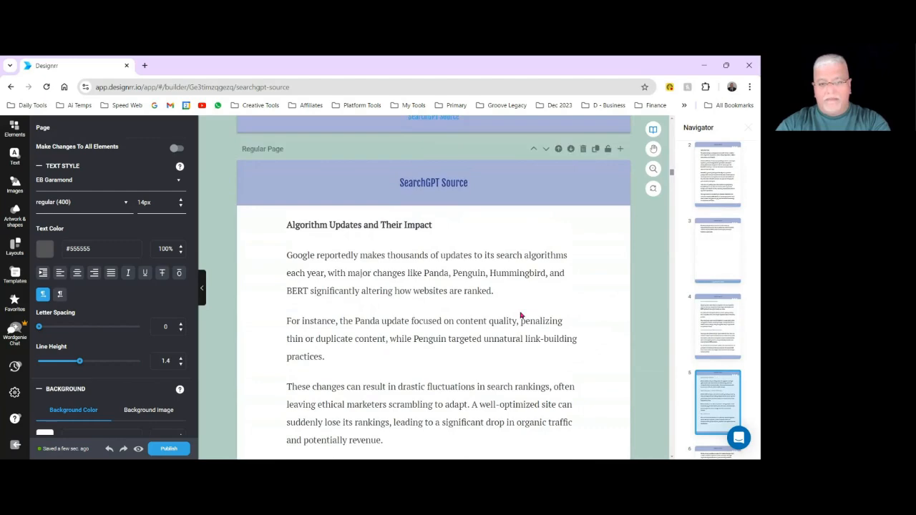
scroll(515, 312, "down", 4)
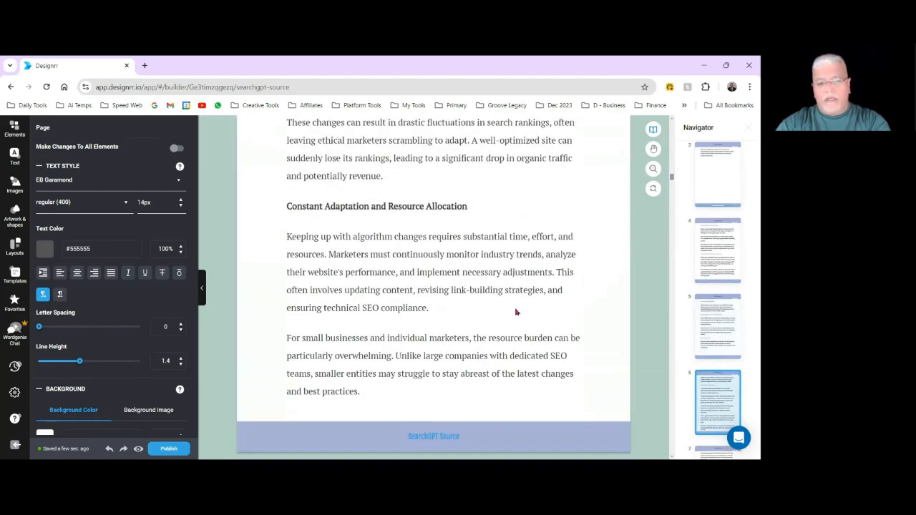
scroll(415, 358, "up", 5)
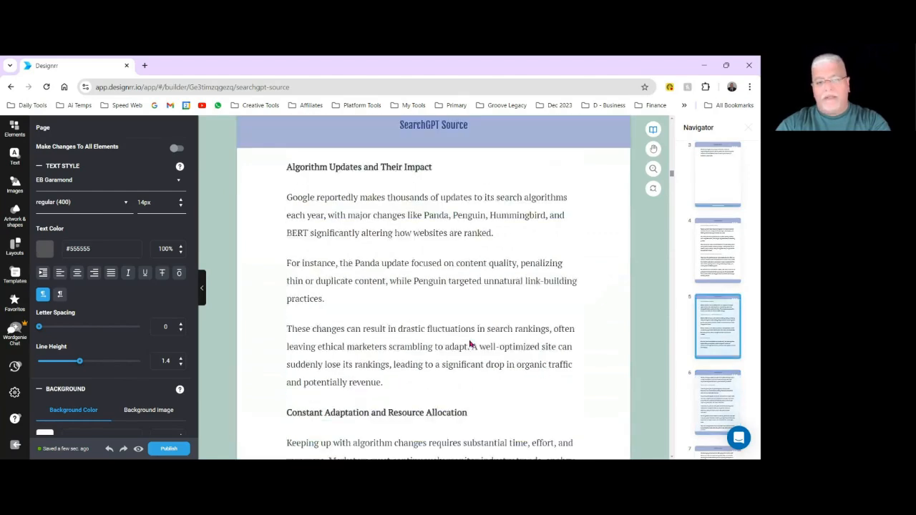
scroll(469, 344, "down", 3)
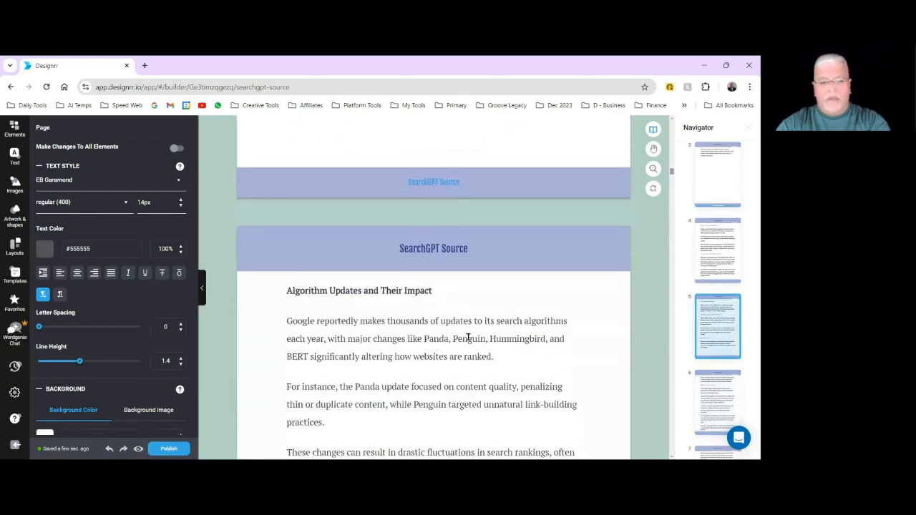
scroll(451, 301, "up", 2)
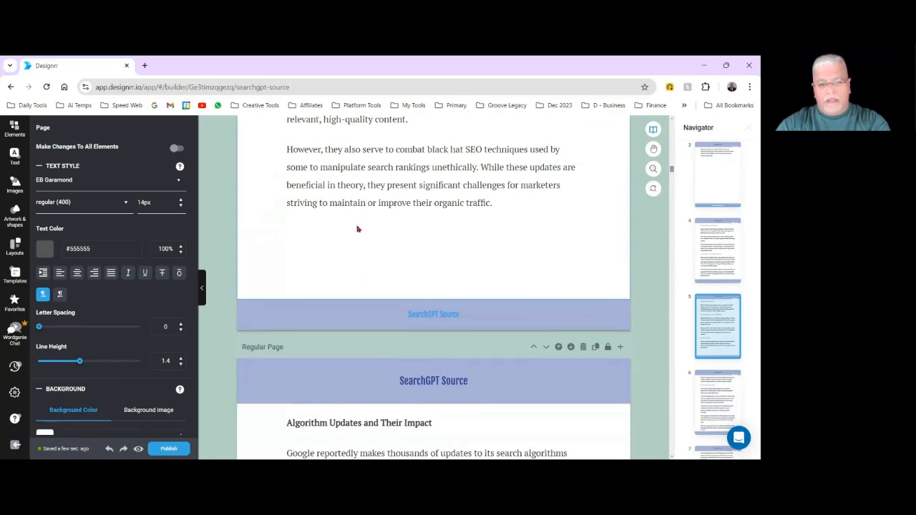
scroll(358, 229, "down", 1)
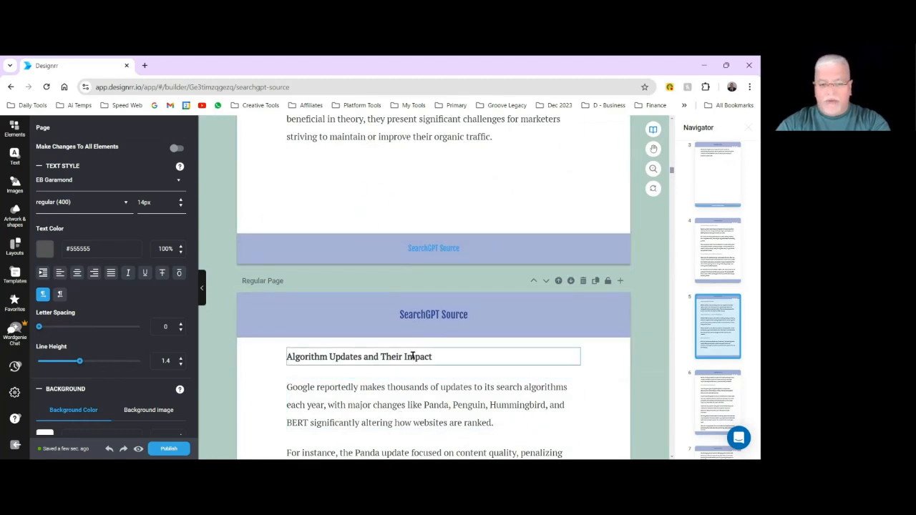
left_click(439, 356)
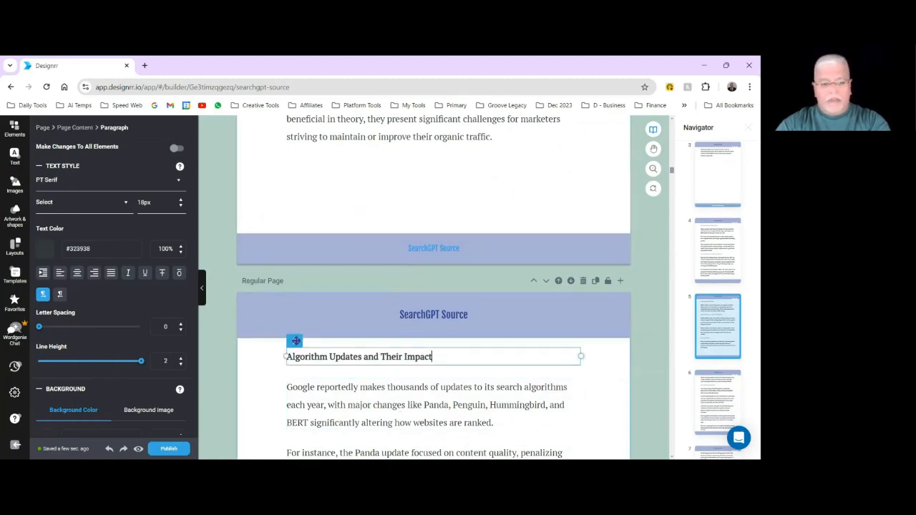
left_click_drag(291, 341, 344, 194)
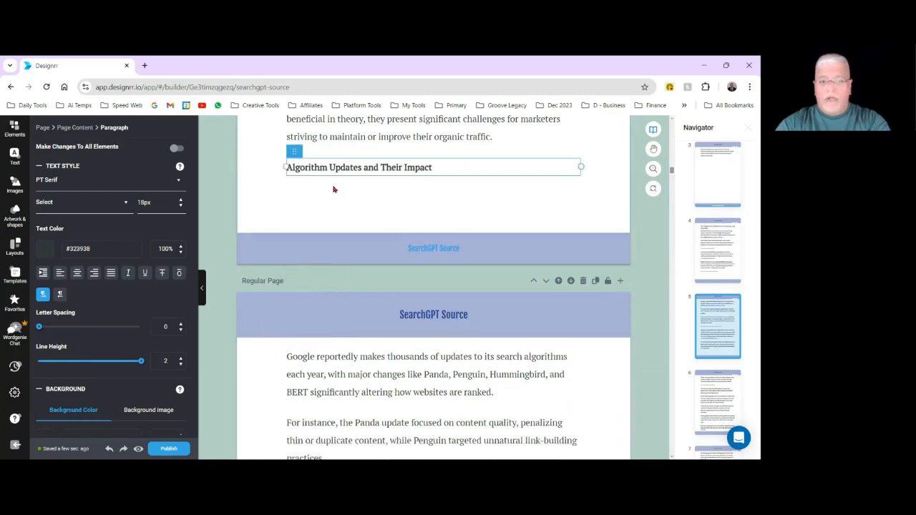
left_click(338, 187)
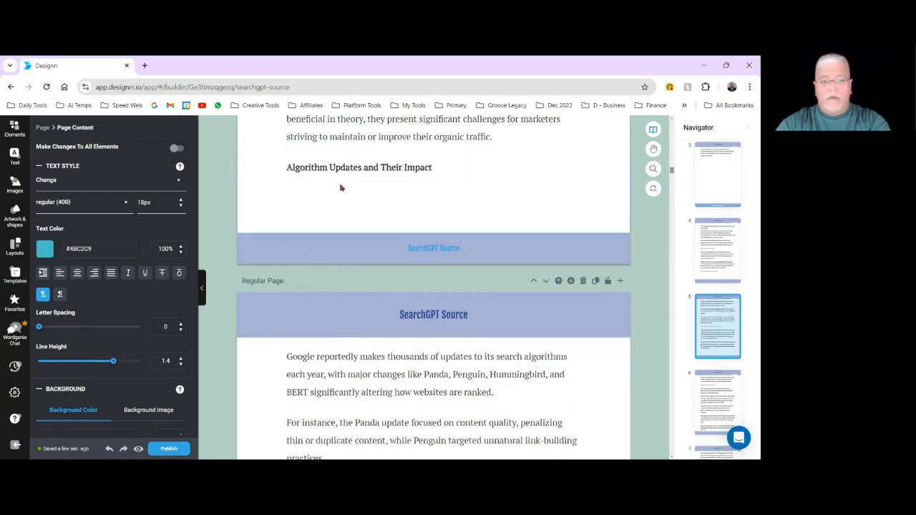
Try to move the paragraph starting "Google reportedly makes" to the preceding page, and put the "Algorithm Updates and Their Impact" heading back above it.
left_click(363, 372)
left_click_drag(301, 344, 336, 213)
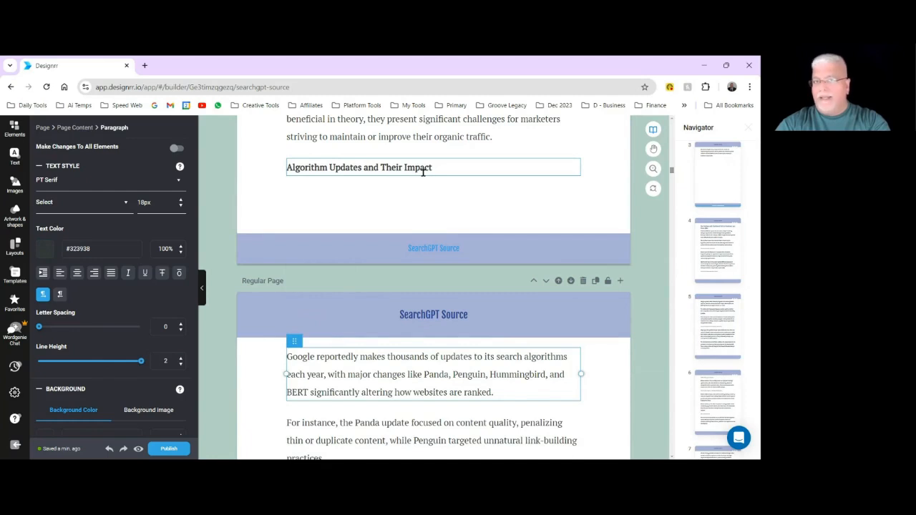
left_click(329, 162)
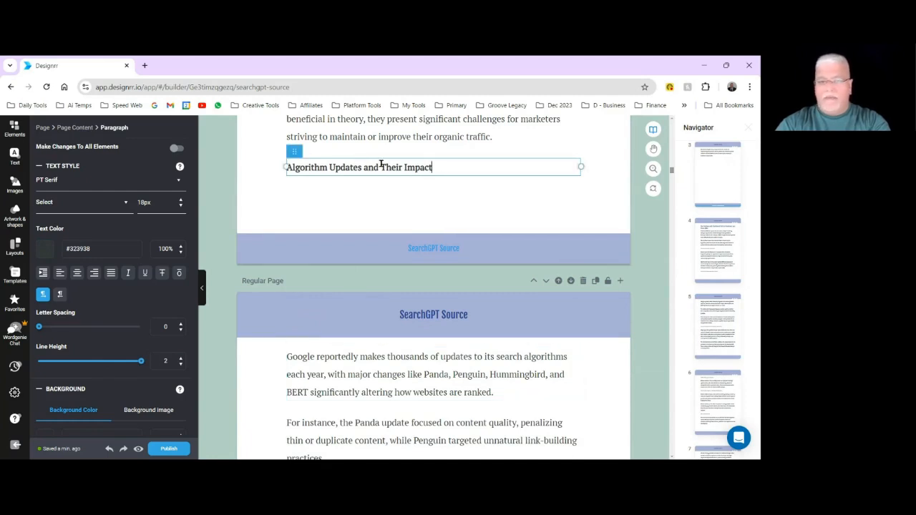
left_click_drag(290, 150, 323, 341)
Examine the layout of the pages in the chapter "The Problem with Traditional SEO for Marketers and Users Alike".
scroll(492, 374, "down", 7)
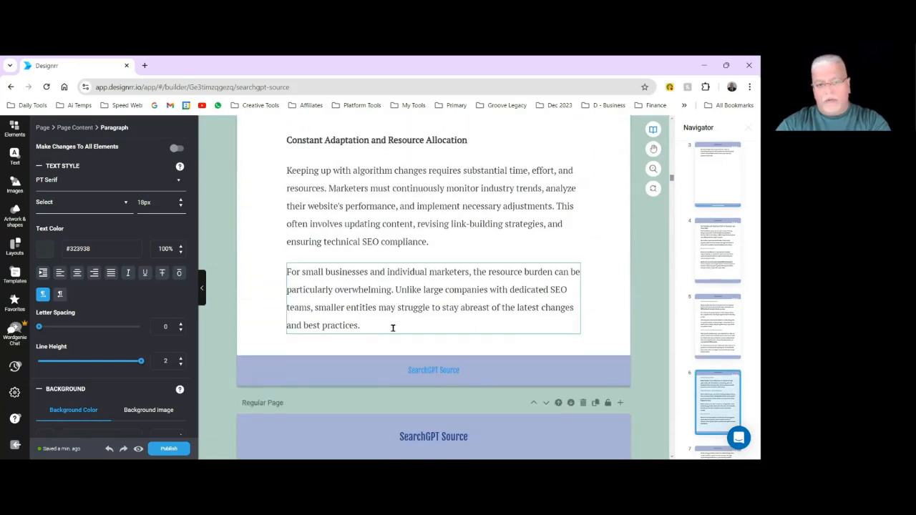
scroll(394, 329, "down", 3)
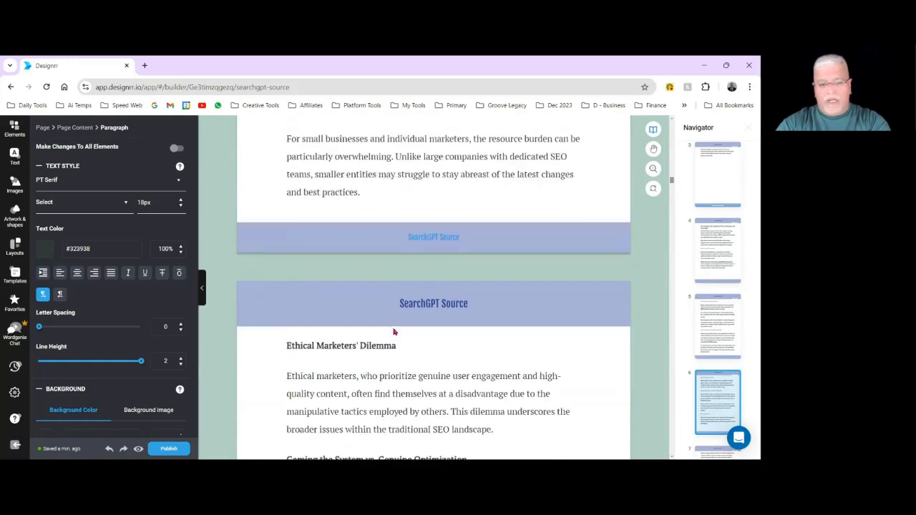
scroll(417, 342, "down", 4)
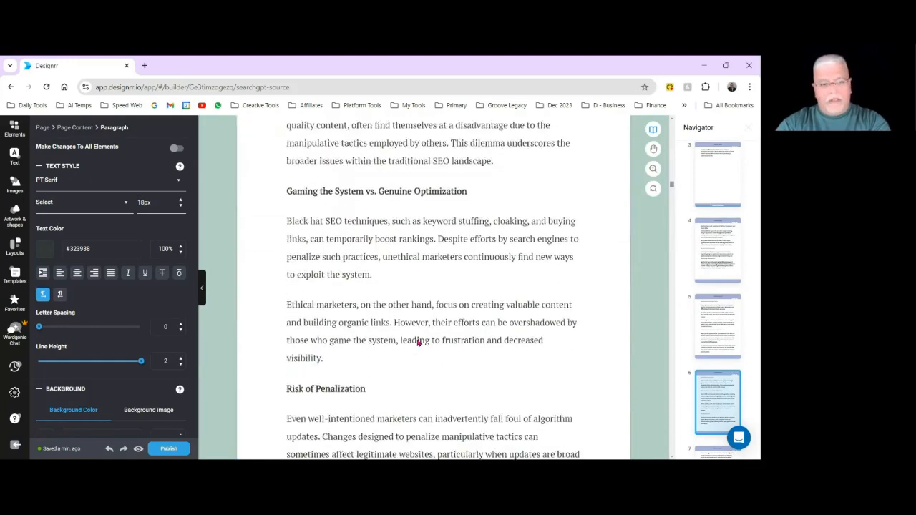
scroll(417, 342, "down", 5)
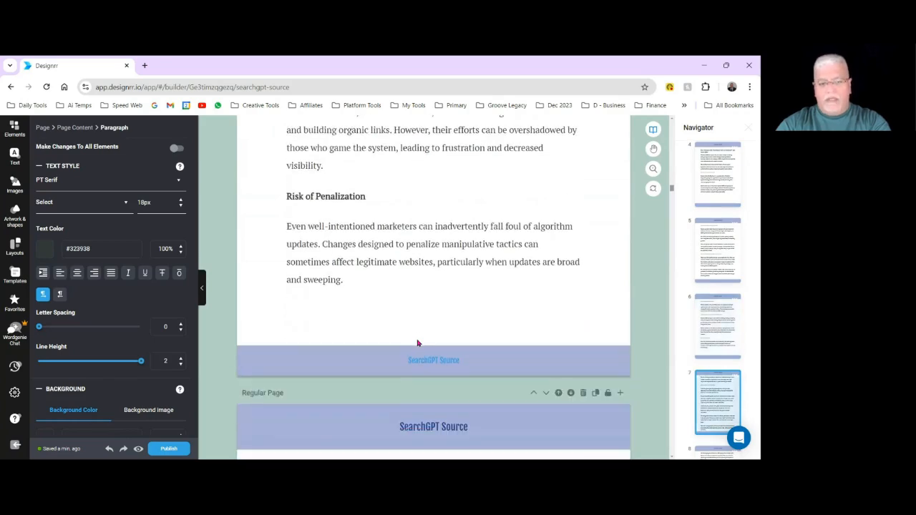
scroll(418, 341, "up", 3)
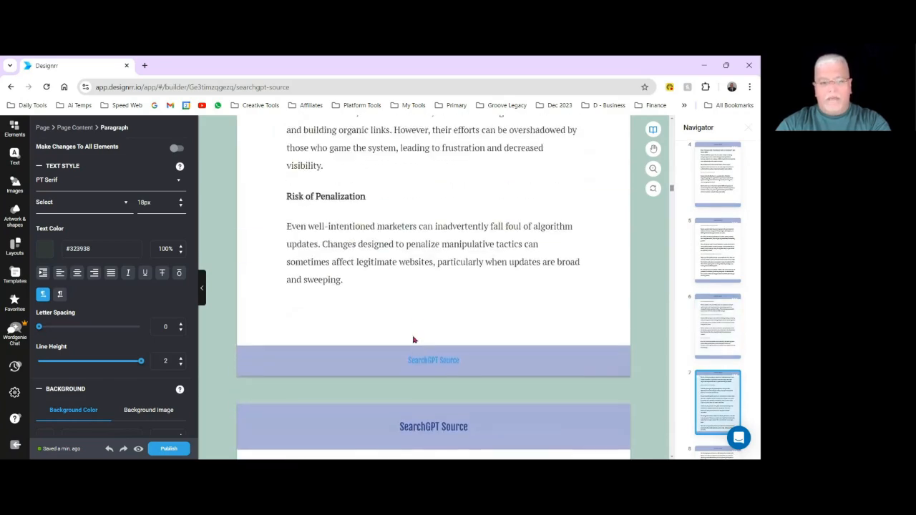
scroll(407, 313, "down", 3)
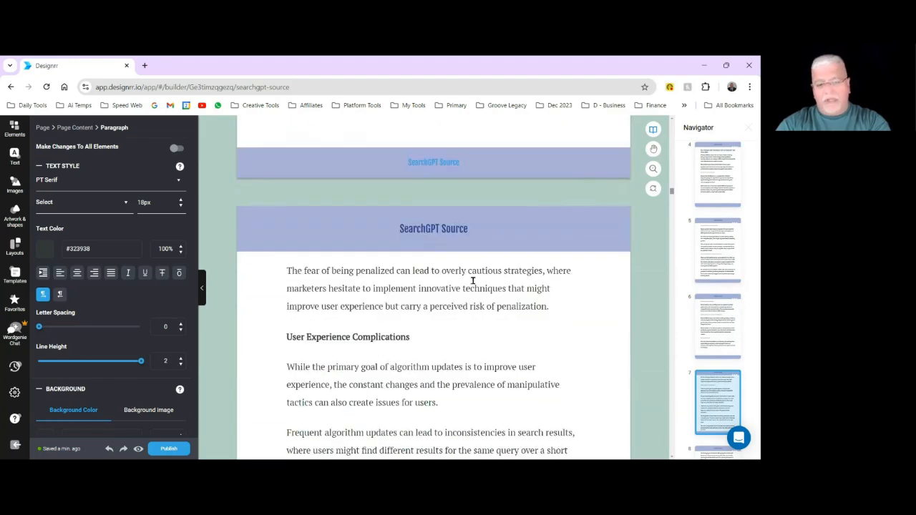
scroll(432, 305, "down", 4)
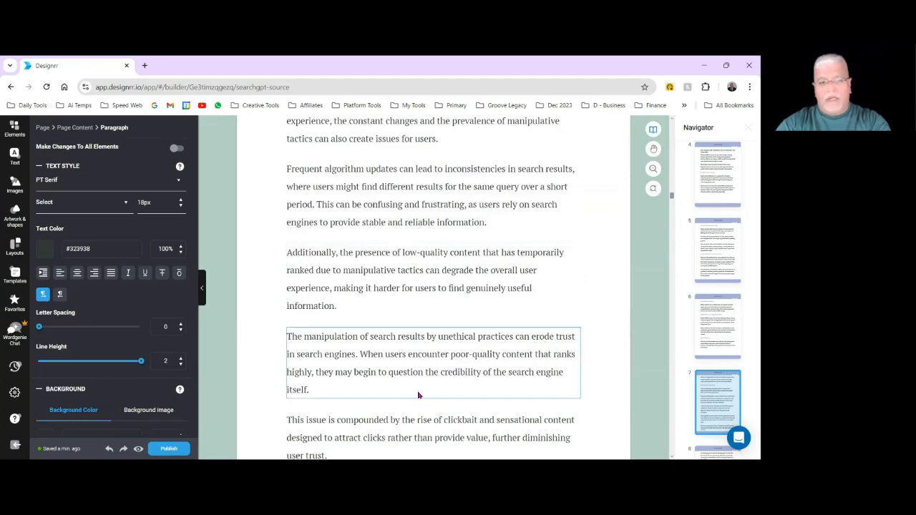
scroll(419, 394, "down", 4)
scroll(422, 350, "up", 8)
scroll(422, 348, "up", 15)
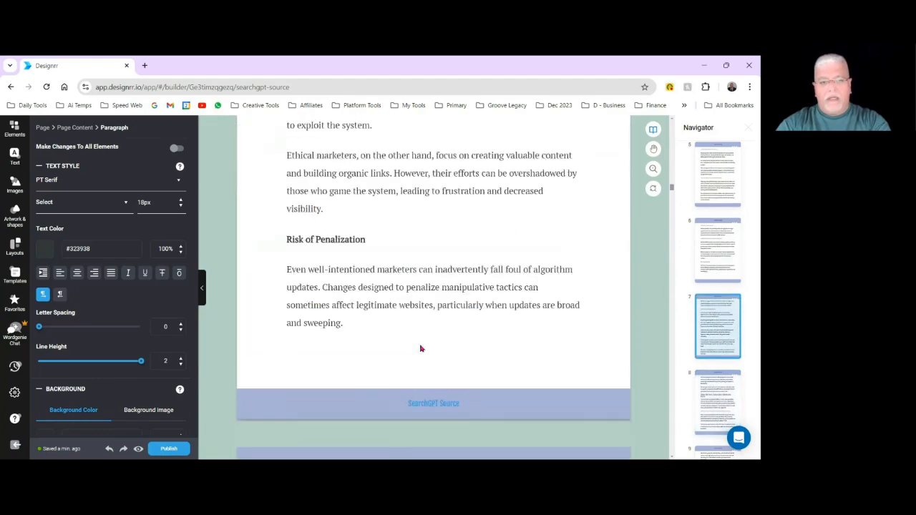
scroll(421, 349, "up", 12)
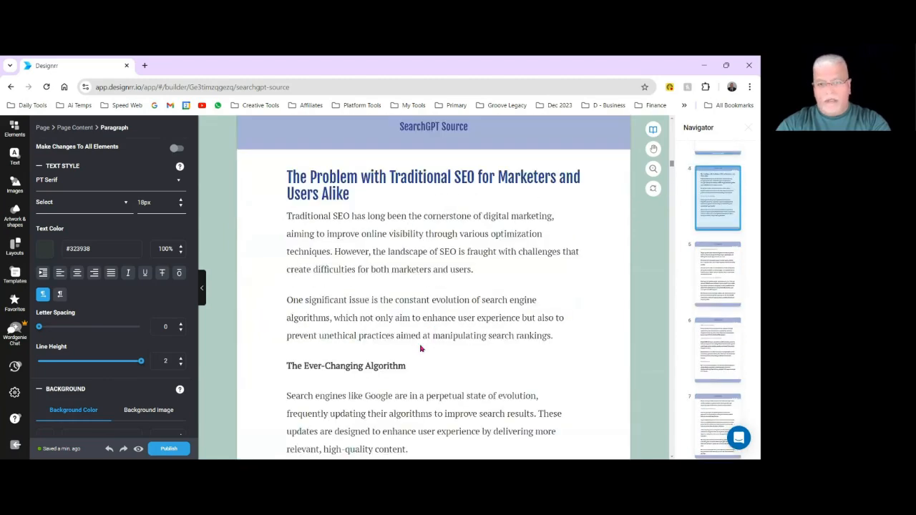
Insert a page break before the heading "Things That Won't Change About Optimization Efforts".
scroll(421, 348, "down", 13)
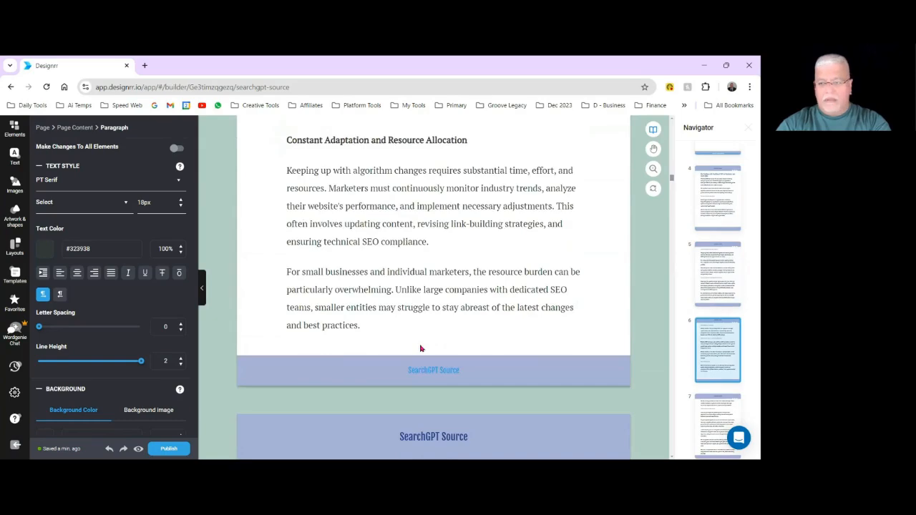
scroll(421, 349, "down", 14)
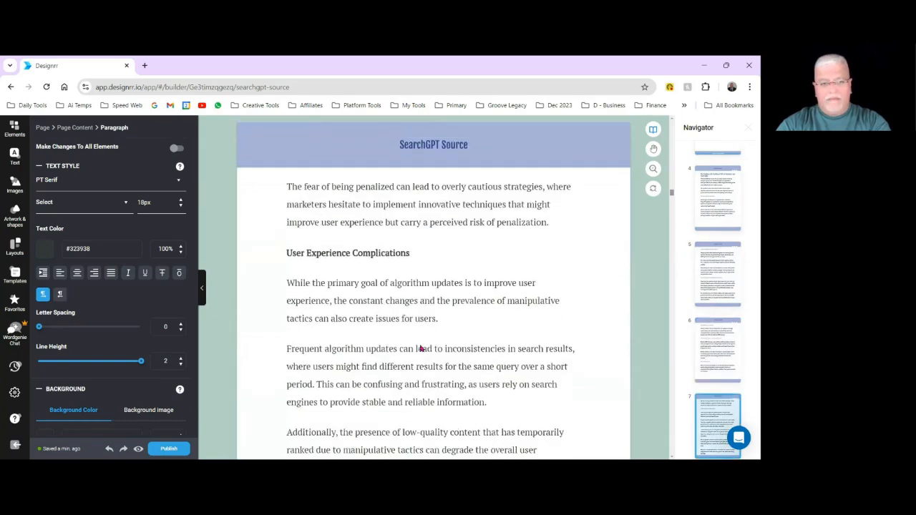
scroll(421, 349, "down", 4)
scroll(421, 349, "down", 4)
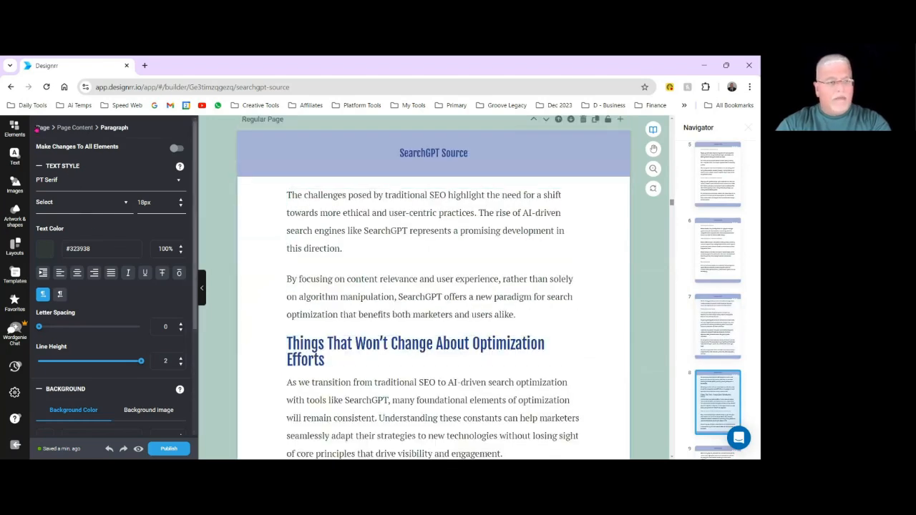
left_click(14, 129)
left_click_drag(156, 177, 398, 337)
scroll(373, 390, "down", 7)
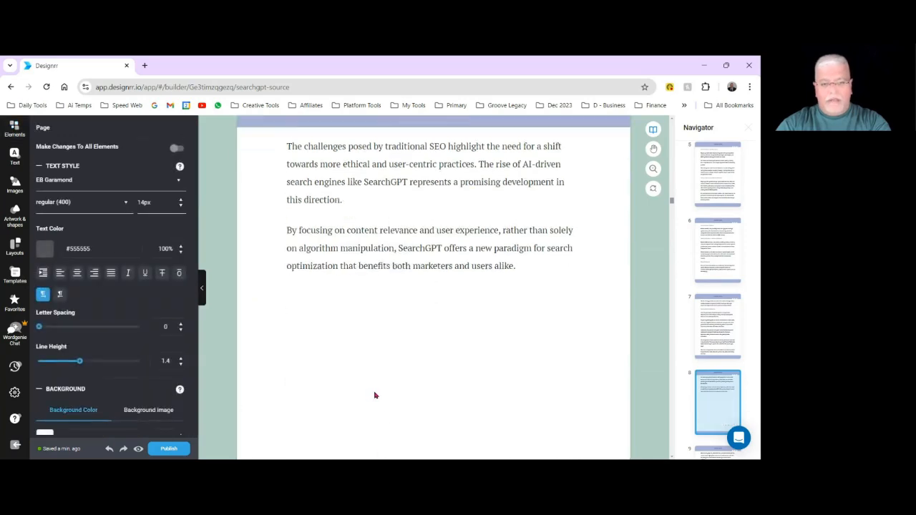
Examine the pages after the new break for gaps and text flow, through the "Unchanging User Experience Requirements" section.
scroll(410, 391, "down", 10)
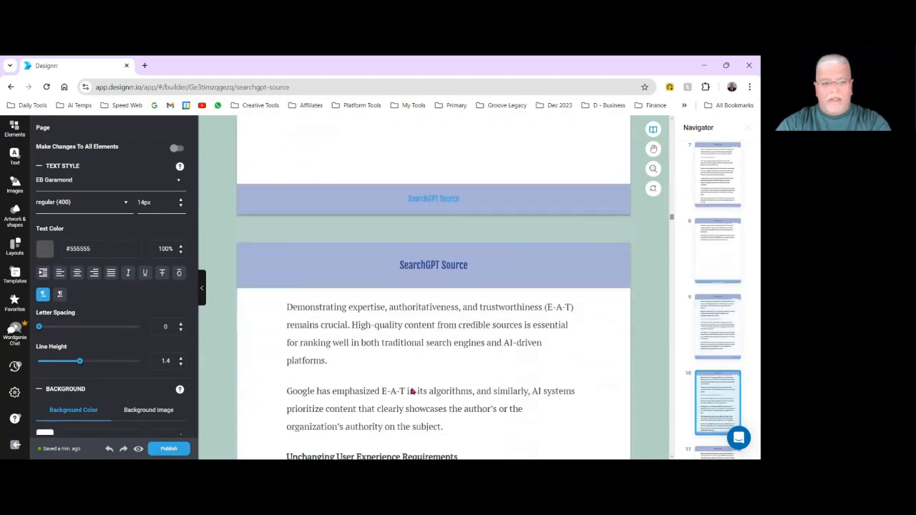
scroll(334, 251, "down", 5)
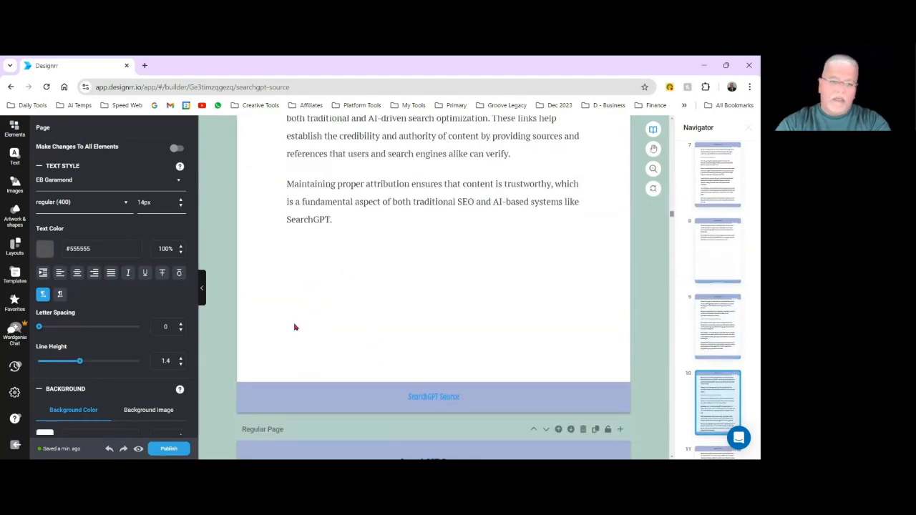
scroll(374, 413, "down", 3)
scroll(389, 373, "down", 1)
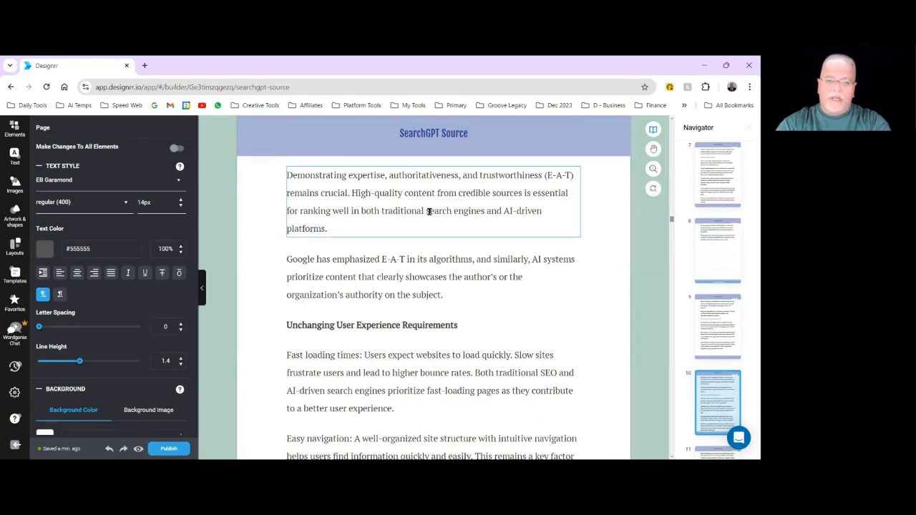
scroll(401, 148, "up", 4)
scroll(422, 281, "down", 4)
scroll(422, 281, "down", 5)
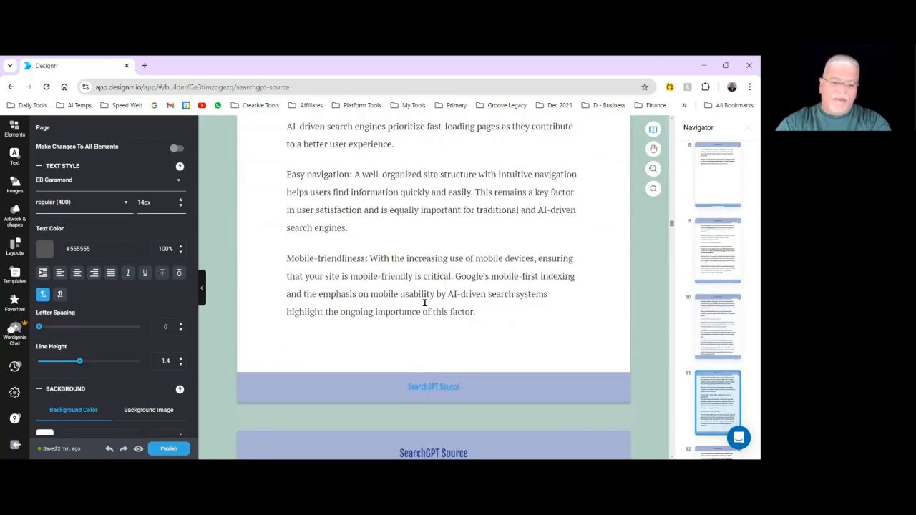
scroll(462, 224, "up", 5)
scroll(462, 224, "up", 3)
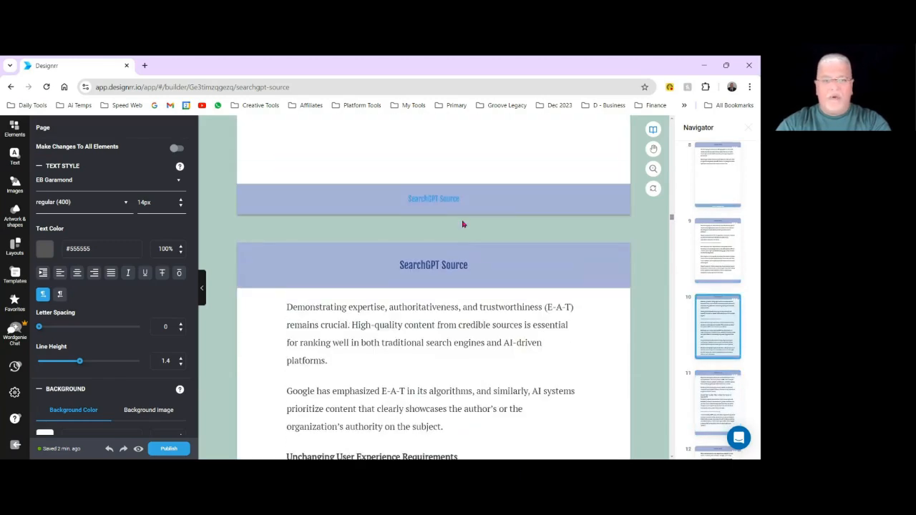
Repaginate the page content starting from the page headed "Things That Won't Change About Optimization Efforts".
scroll(462, 224, "up", 3)
scroll(463, 224, "up", 3)
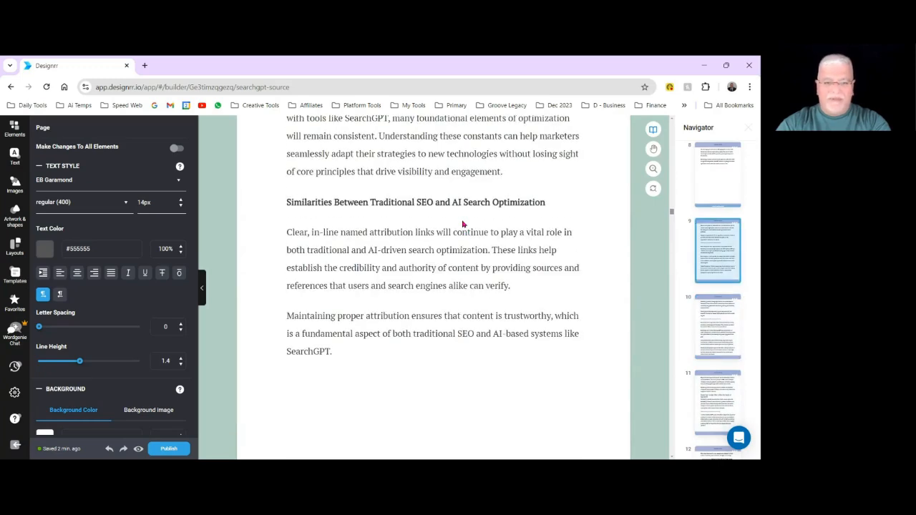
scroll(462, 224, "up", 1)
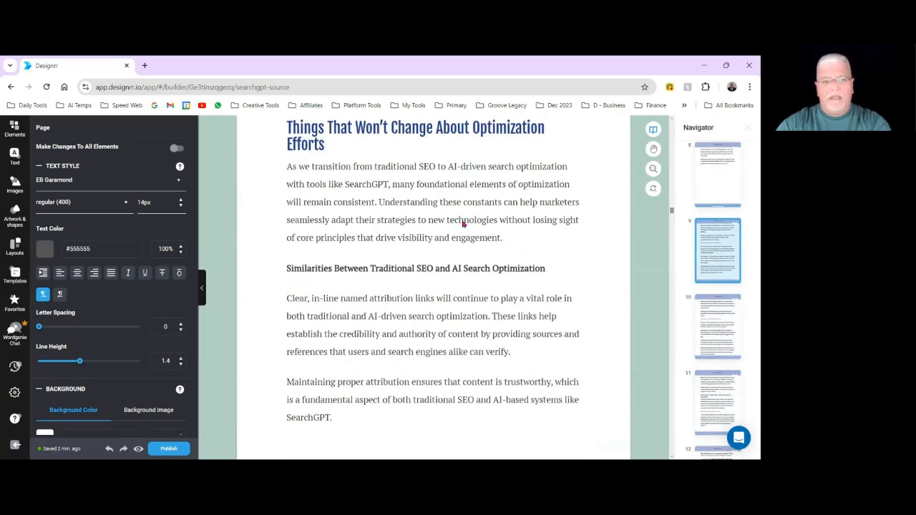
scroll(462, 224, "up", 1)
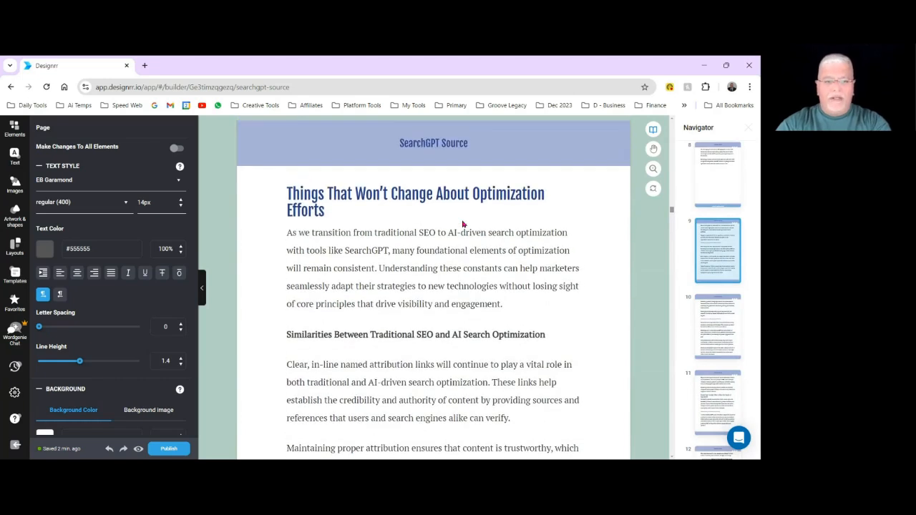
left_click(257, 184)
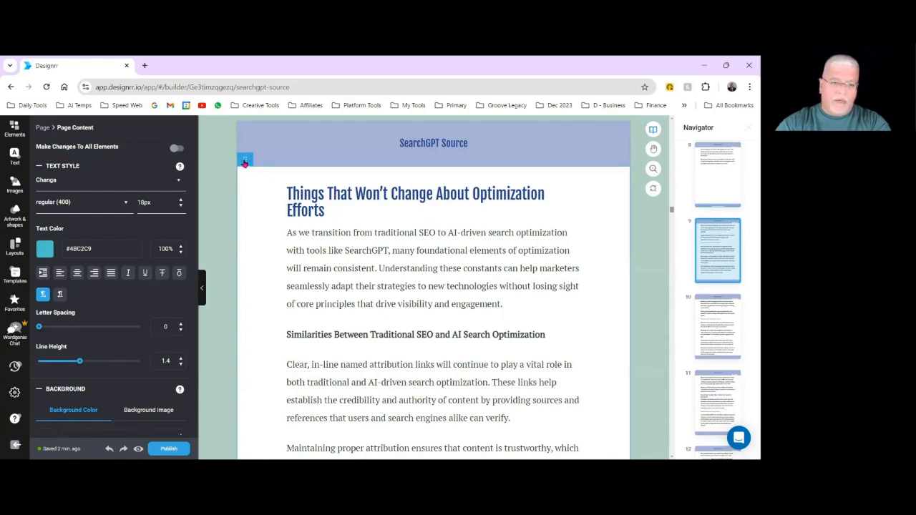
mouse_move(244, 163)
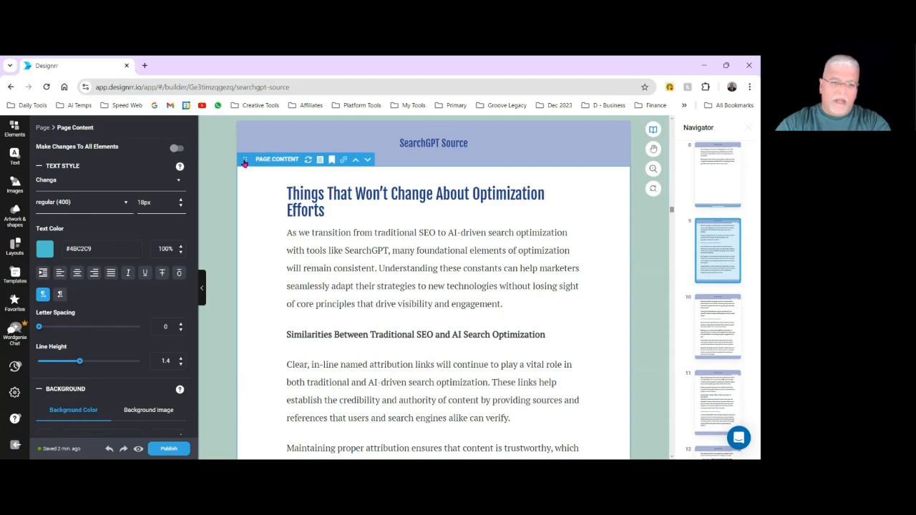
left_click(307, 163)
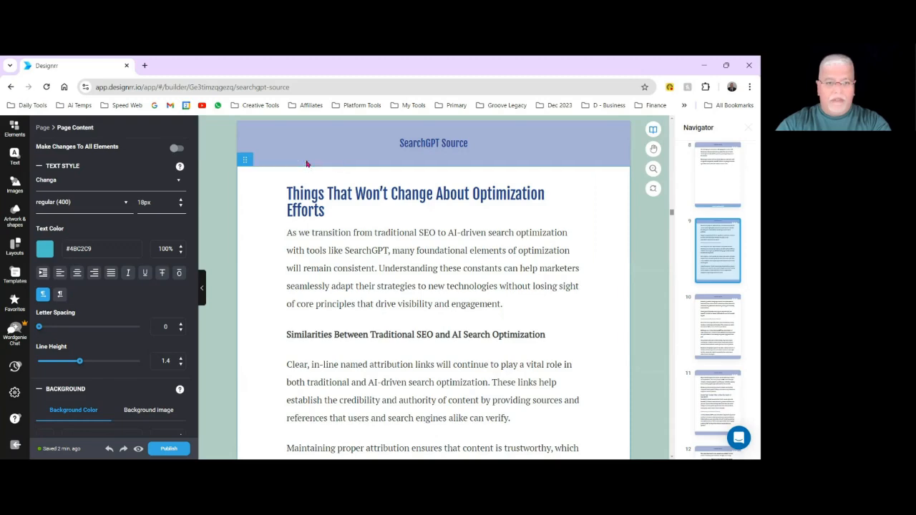
Move the heading "Consistent Content Development Practices" onto the next page, above the paragraph starting "Content that covers topics extensively".
scroll(340, 230, "down", 2)
scroll(341, 230, "down", 7)
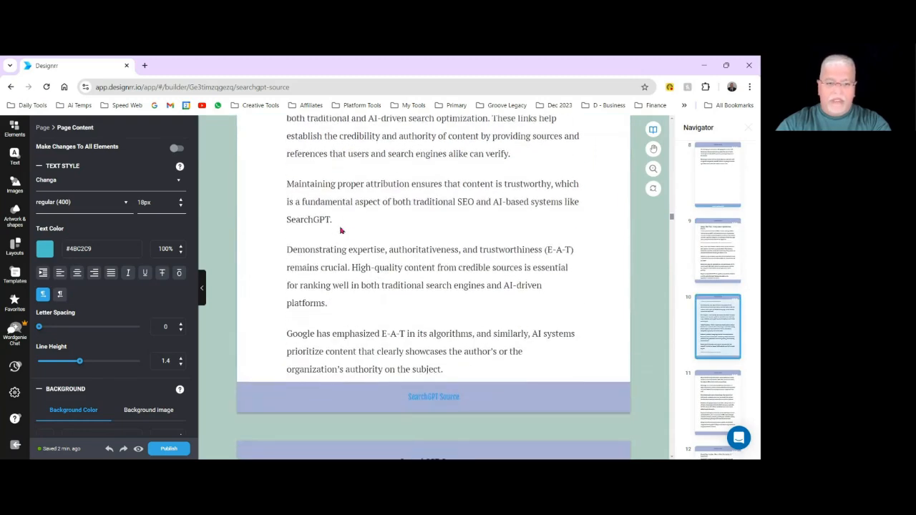
scroll(341, 231, "down", 5)
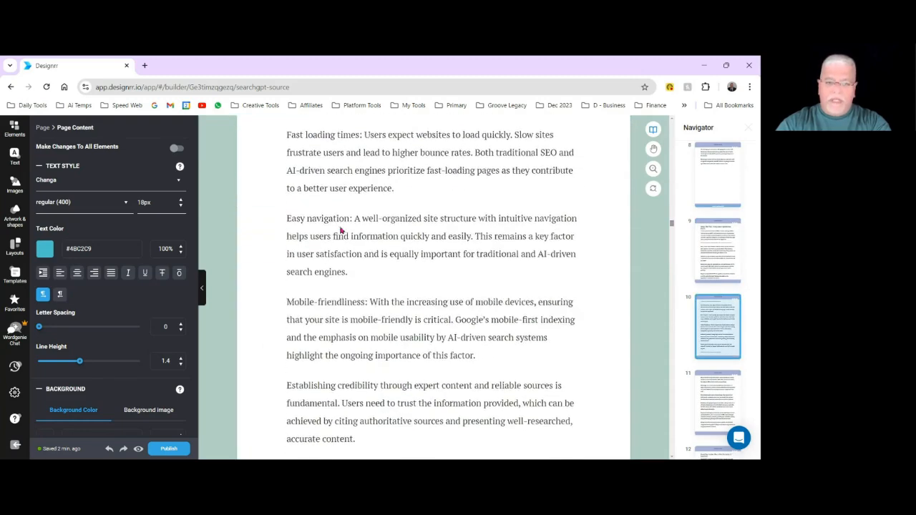
scroll(341, 230, "down", 2)
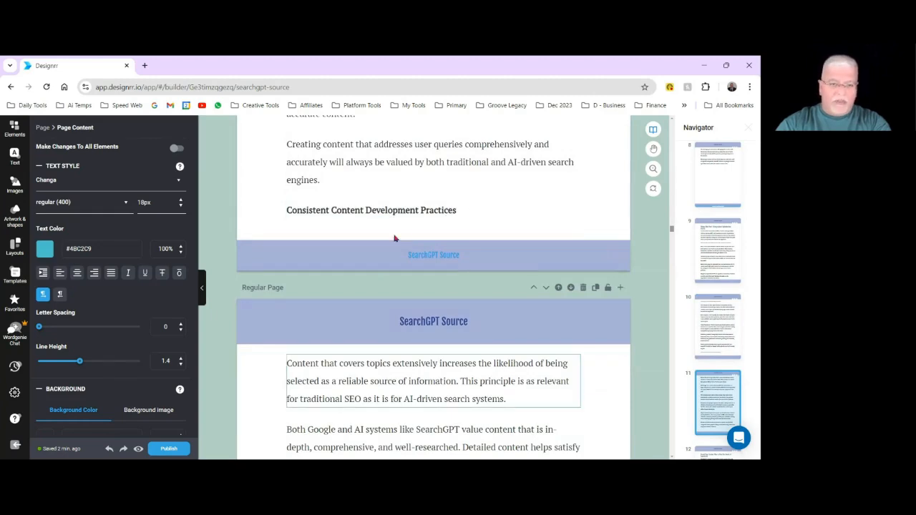
scroll(453, 271, "down", 5)
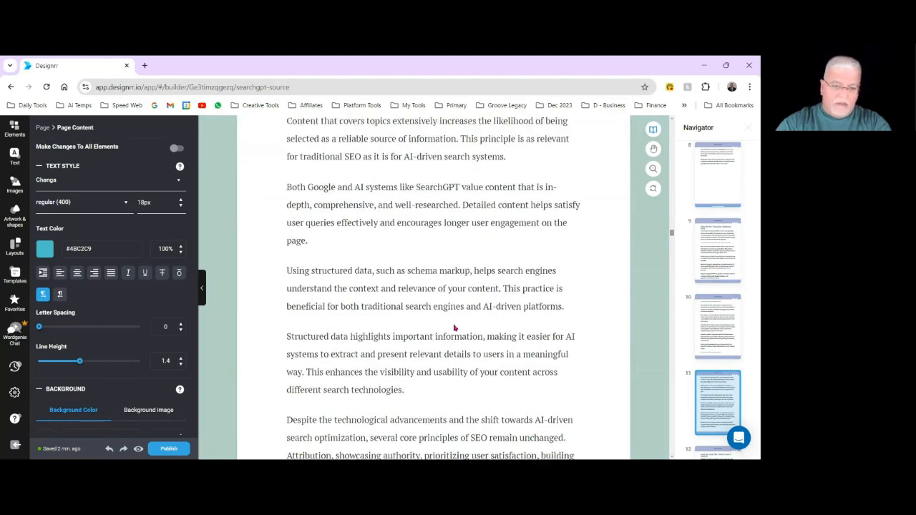
scroll(480, 270, "up", 6)
left_click(480, 270)
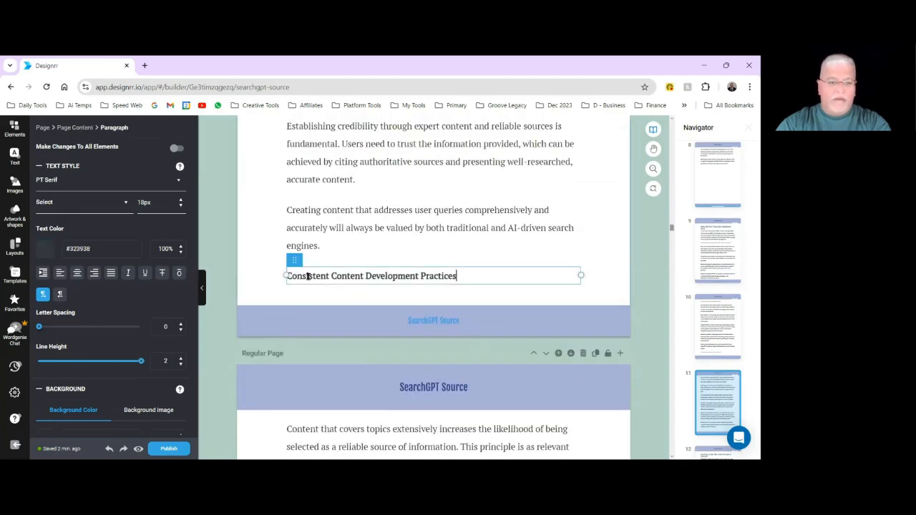
left_click_drag(296, 260, 328, 415)
scroll(466, 304, "down", 2)
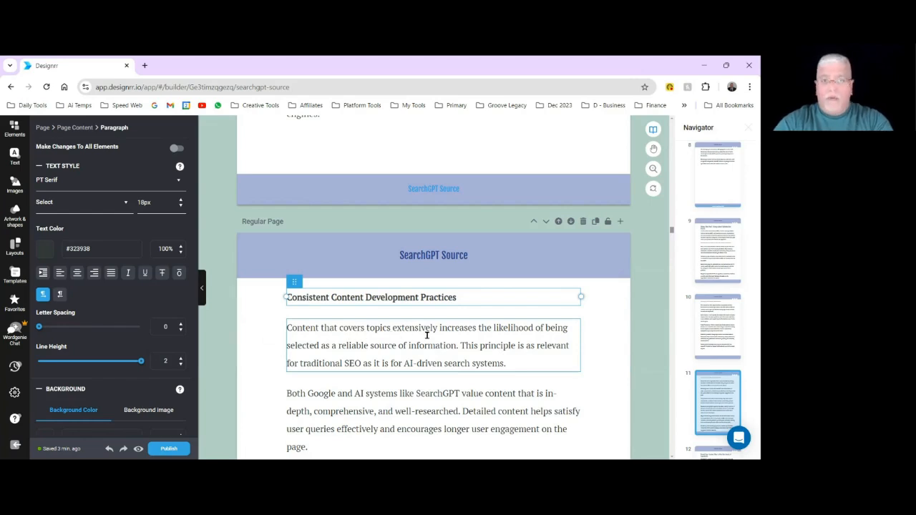
Examine the page layout from "Consistent Content Development Practices" through the chapter "Tweak Your Content Plan to Meet the Needs of SearchGPT".
scroll(426, 334, "down", 3)
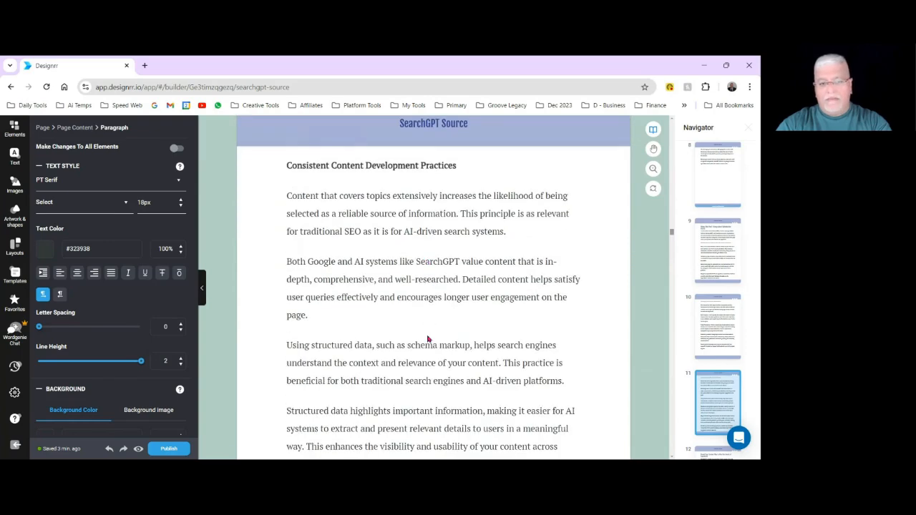
scroll(347, 303, "down", 5)
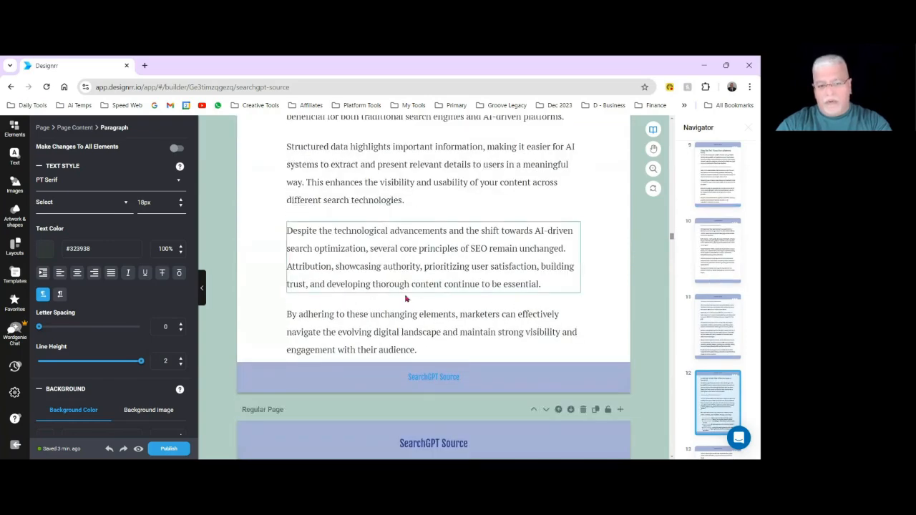
scroll(415, 327, "down", 3)
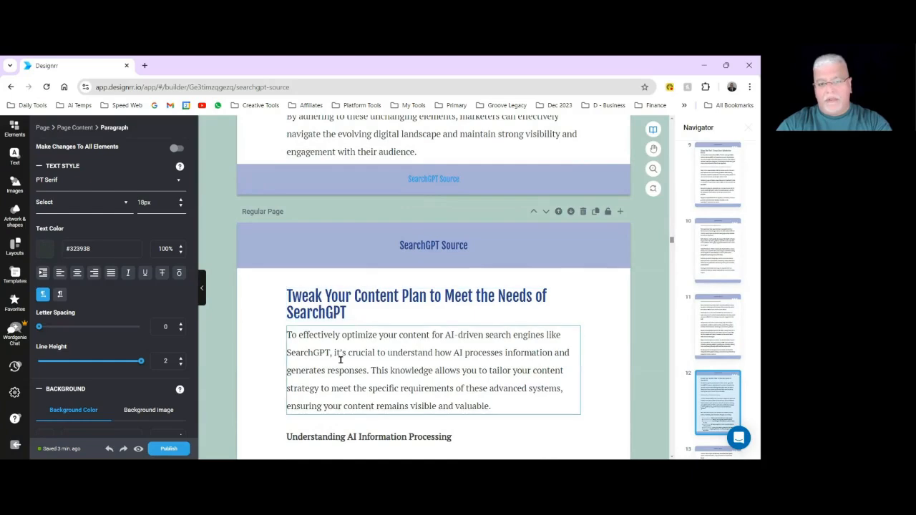
scroll(341, 360, "down", 2)
scroll(395, 342, "down", 3)
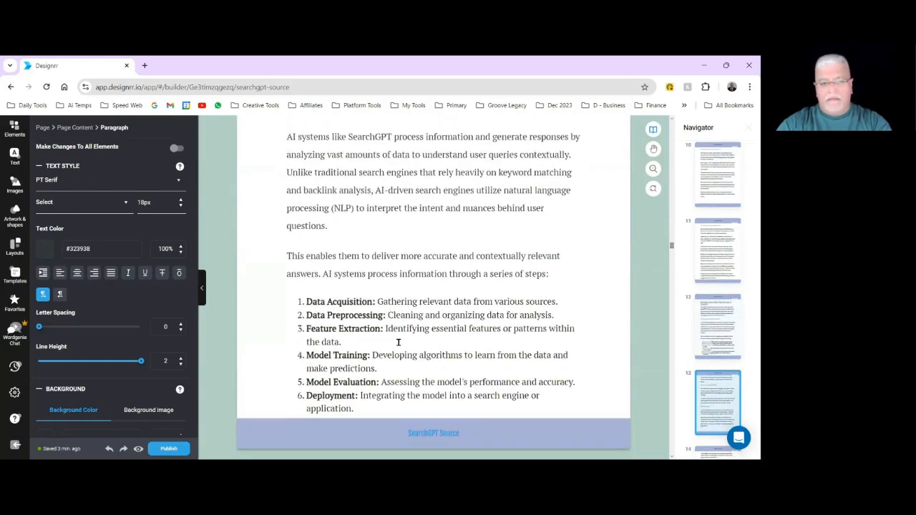
scroll(398, 342, "down", 5)
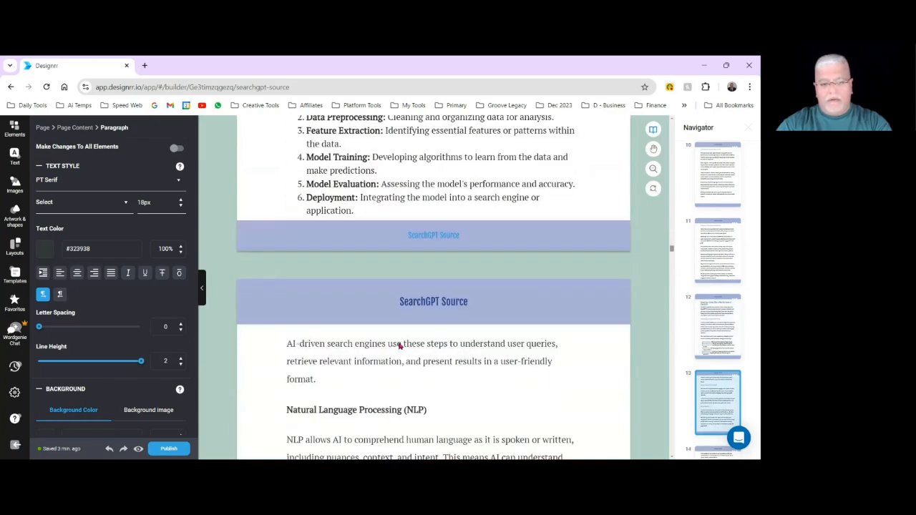
scroll(399, 346, "down", 10)
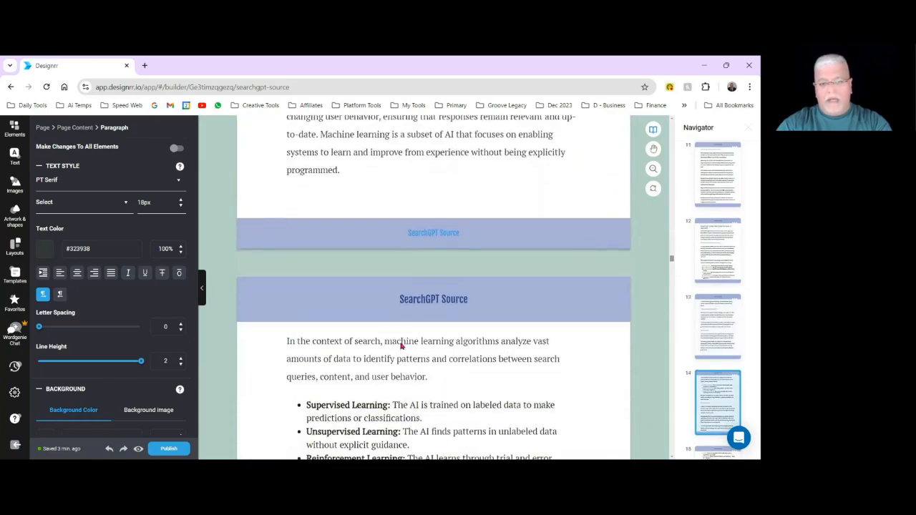
scroll(402, 345, "down", 11)
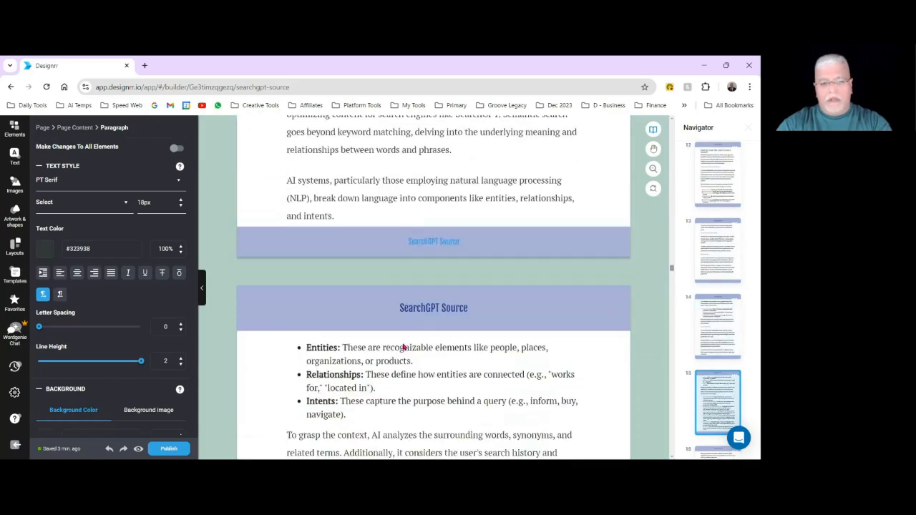
scroll(403, 346, "down", 1)
scroll(422, 347, "up", 12)
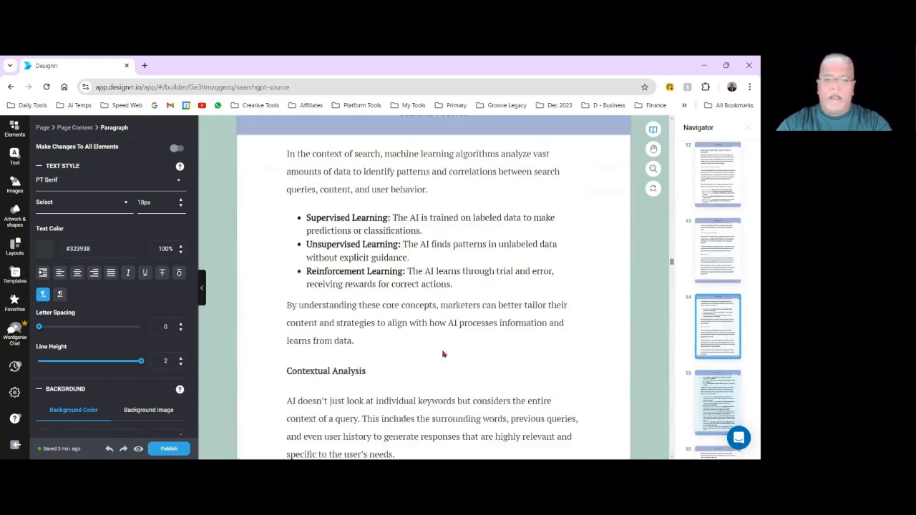
Justify the first Introduction paragraph with the change applied to all matching elements throughout the book.
left_click_drag(672, 263, 666, 131)
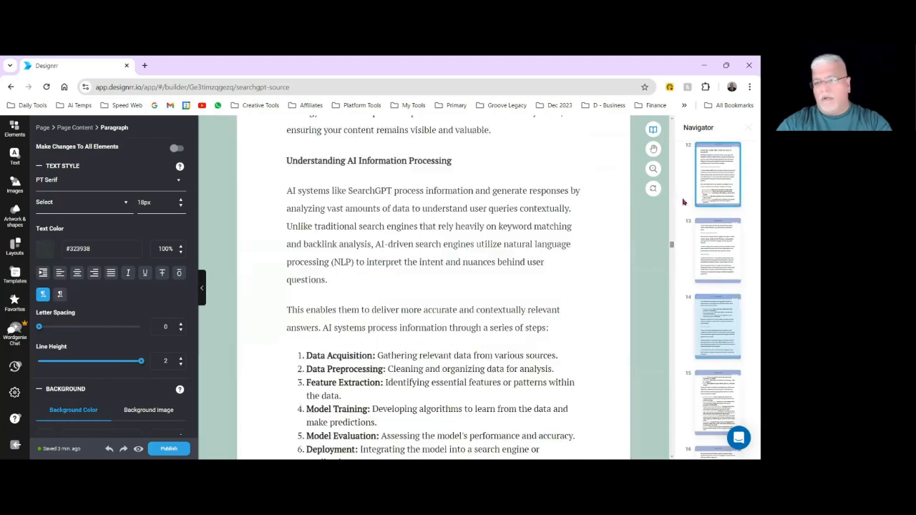
scroll(518, 358, "down", 10)
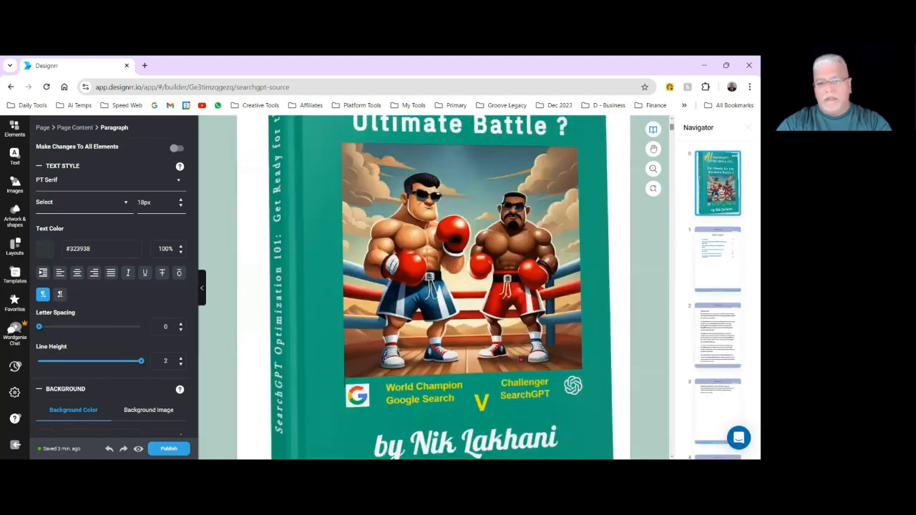
scroll(521, 359, "down", 3)
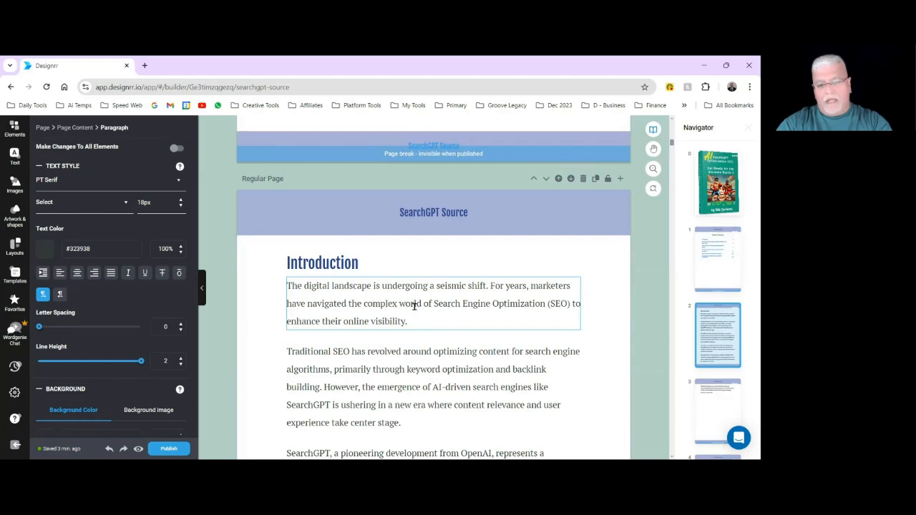
left_click(455, 319)
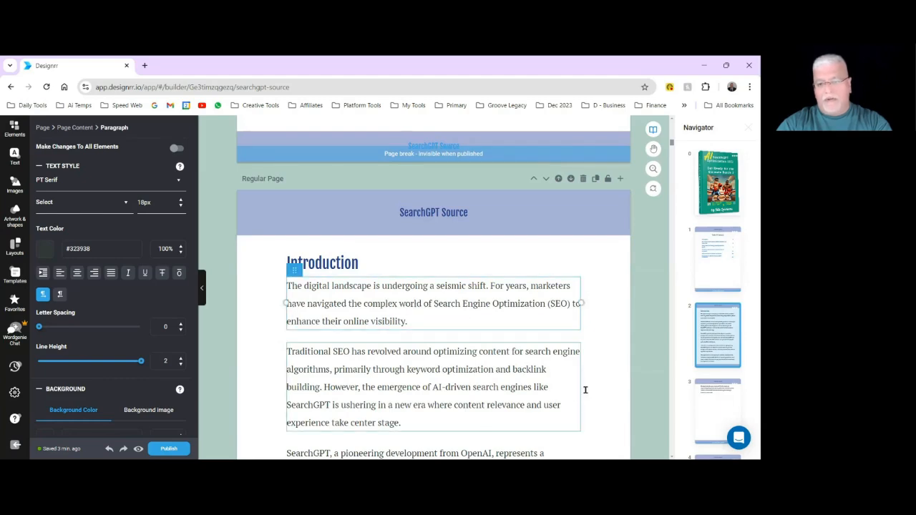
scroll(584, 389, "down", 3)
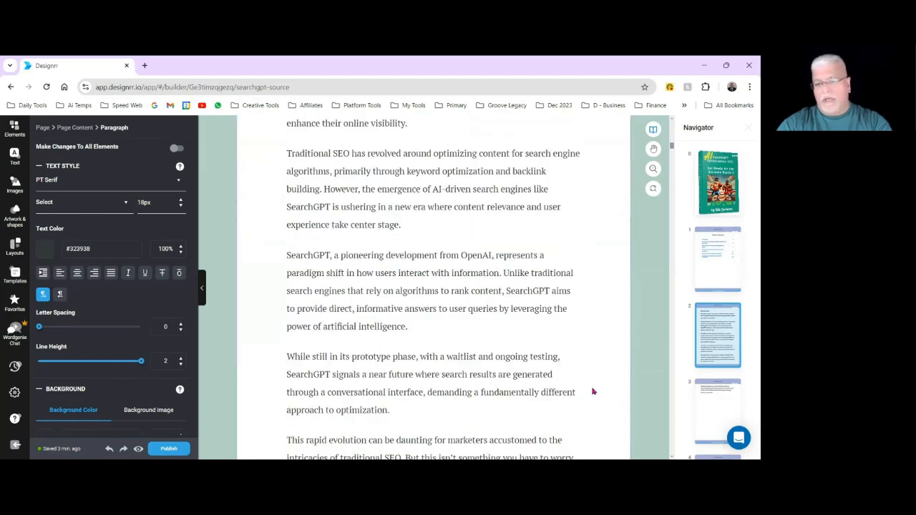
scroll(593, 391, "down", 3)
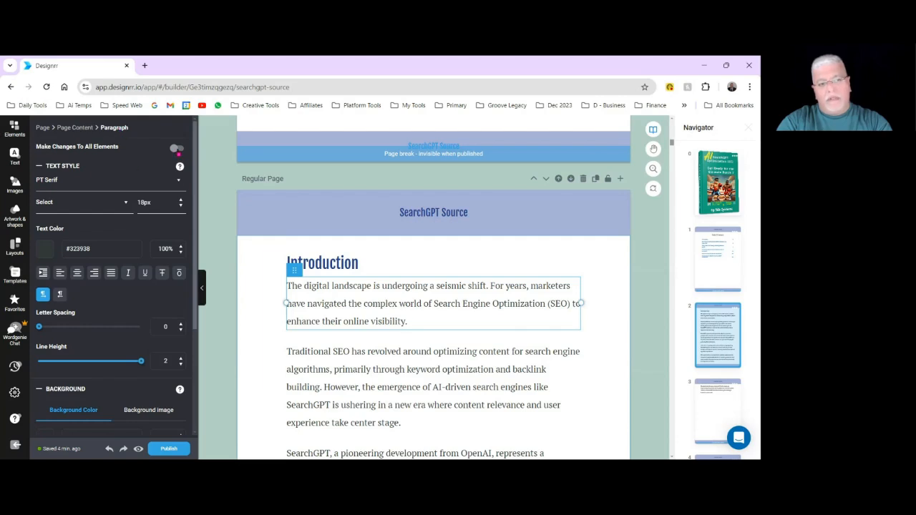
left_click(175, 149)
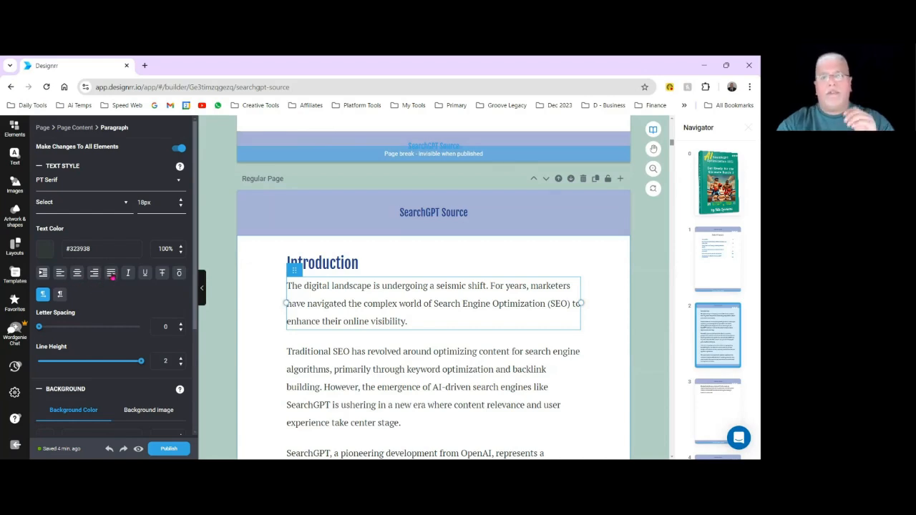
left_click(608, 429)
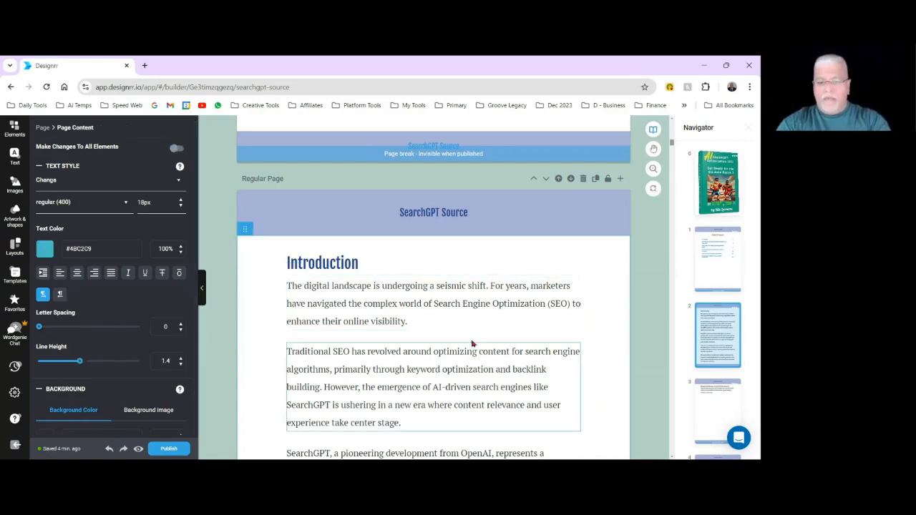
left_click(455, 319)
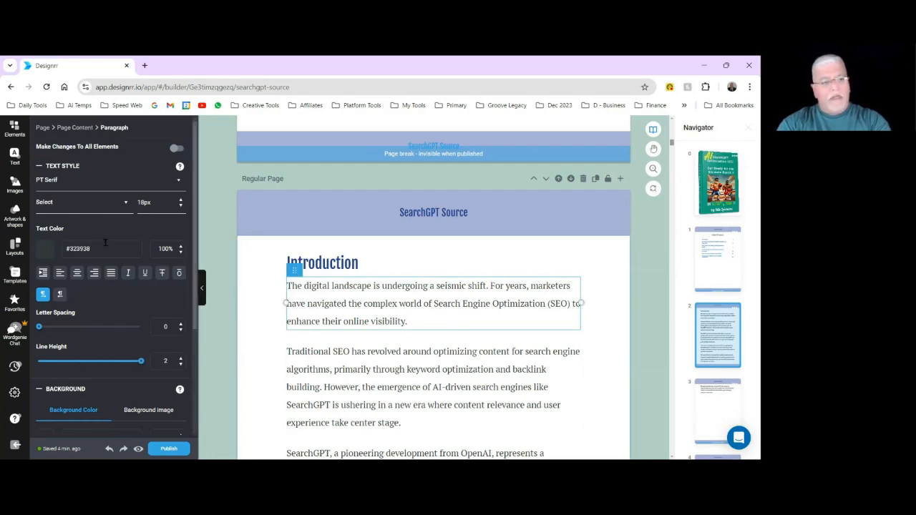
left_click(177, 150)
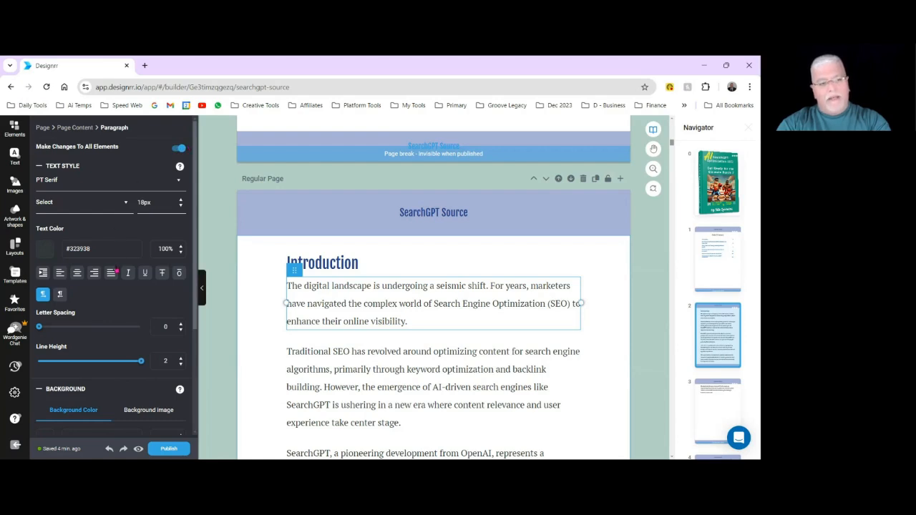
left_click(111, 273)
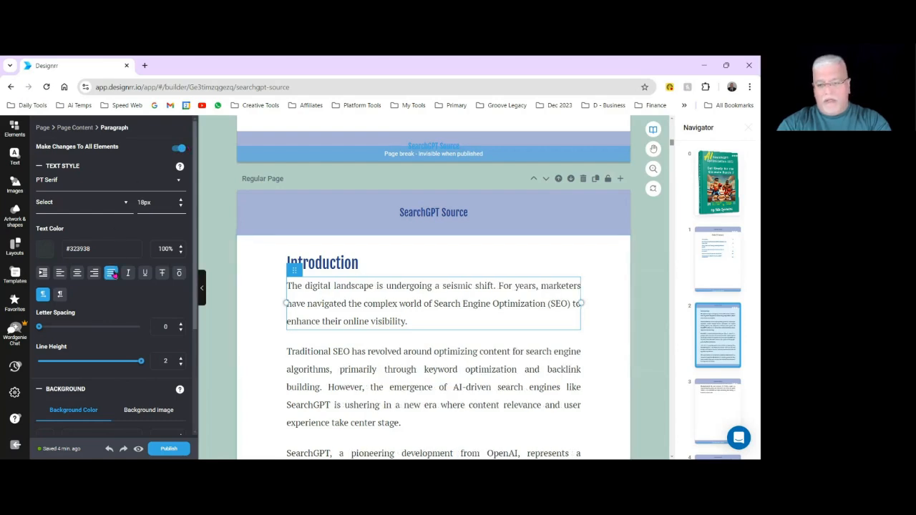
left_click(278, 255)
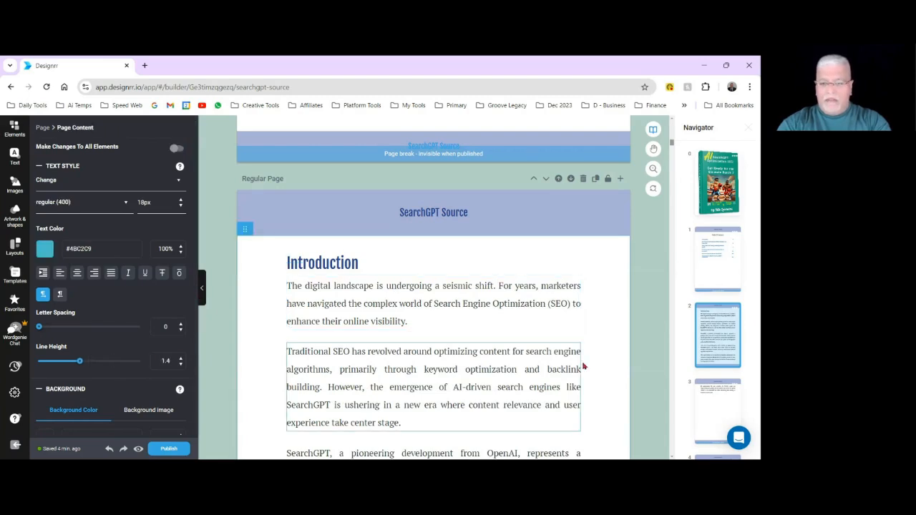
Check the justified text from the Introduction to the start of "The Problem with Traditional SEO for Marketers and Users Alike".
scroll(618, 371, "down", 9)
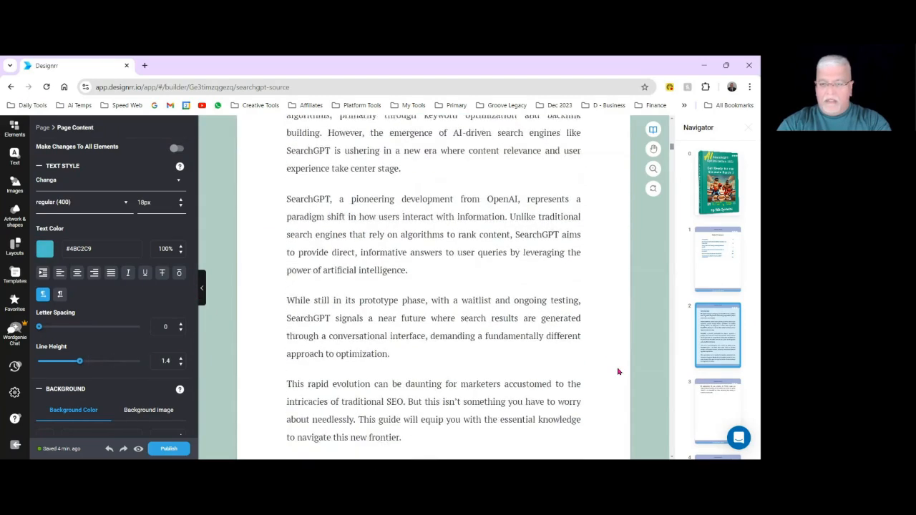
scroll(619, 372, "down", 5)
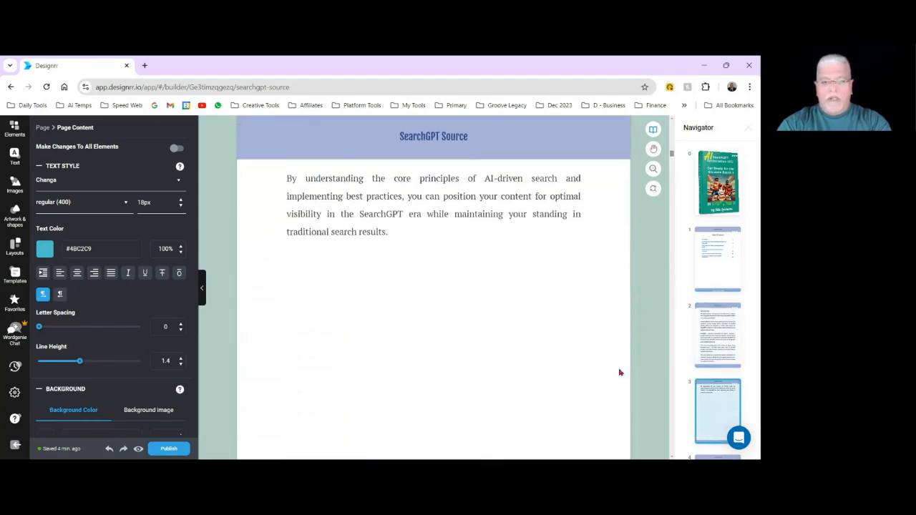
scroll(619, 372, "down", 10)
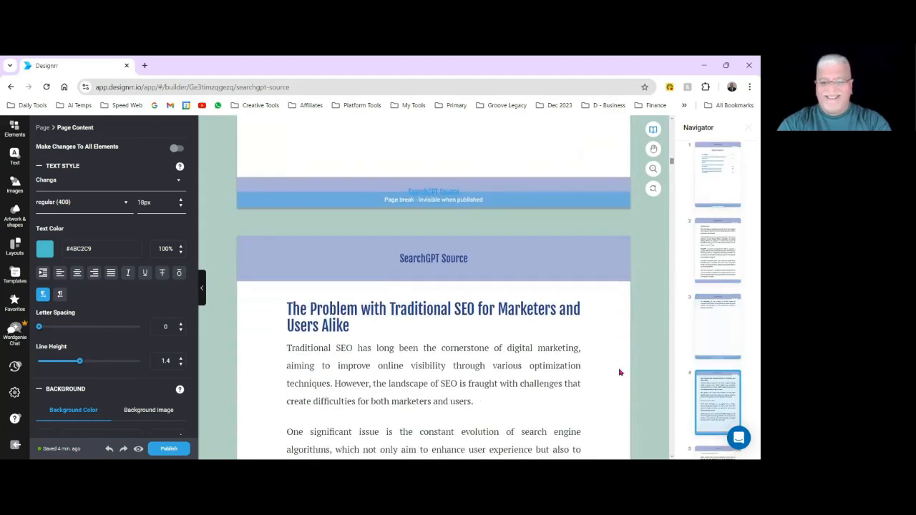
Examine the header and footer titles and justified text from the end of the Introduction through "The Ever-Changing Algorithm" section.
scroll(620, 372, "down", 2)
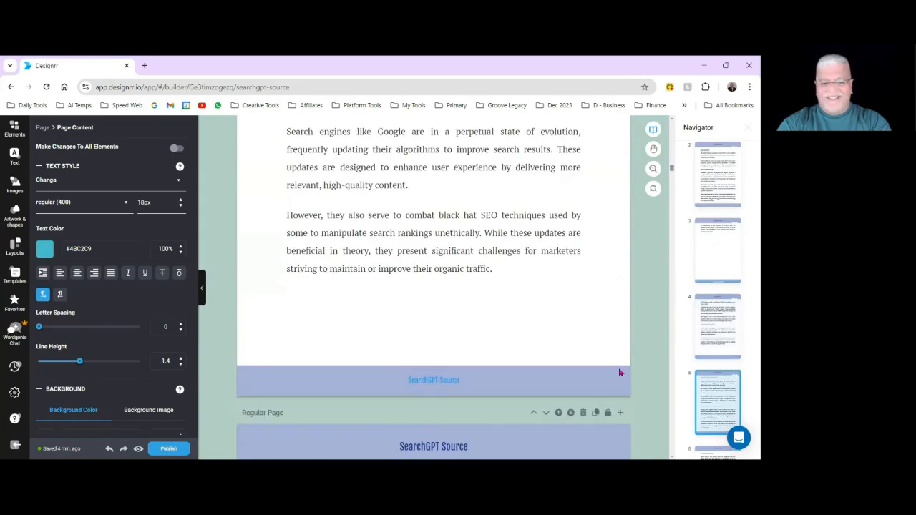
scroll(619, 372, "up", 3)
scroll(619, 372, "down", 3)
scroll(619, 372, "down", 3)
scroll(620, 372, "up", 15)
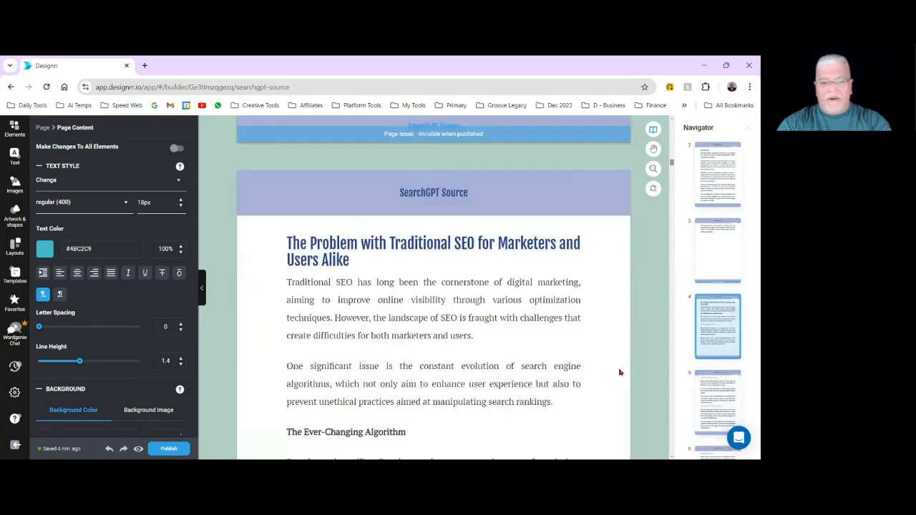
scroll(619, 372, "up", 3)
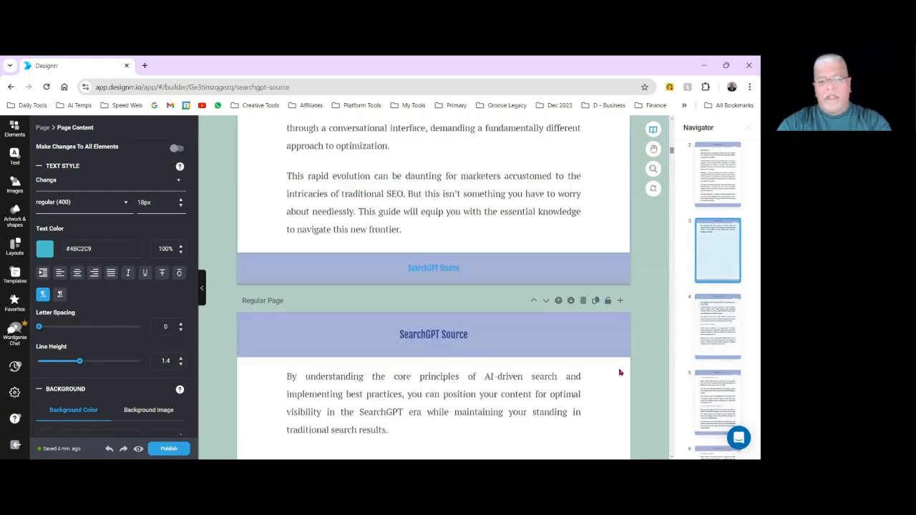
scroll(619, 372, "down", 2)
scroll(620, 371, "up", 2)
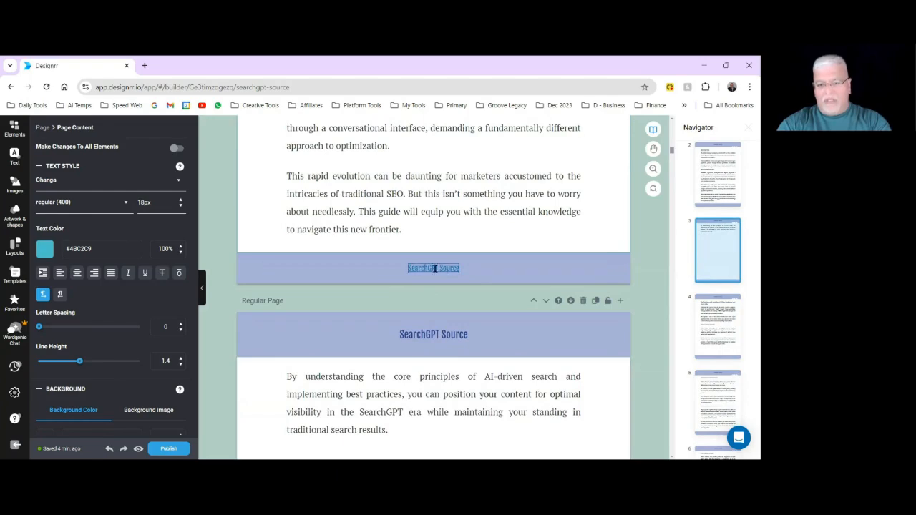
Replace the page header heading on the Table of Contents page with "SearchGPT Optimization 101", applied to all matching elements.
left_click(457, 337)
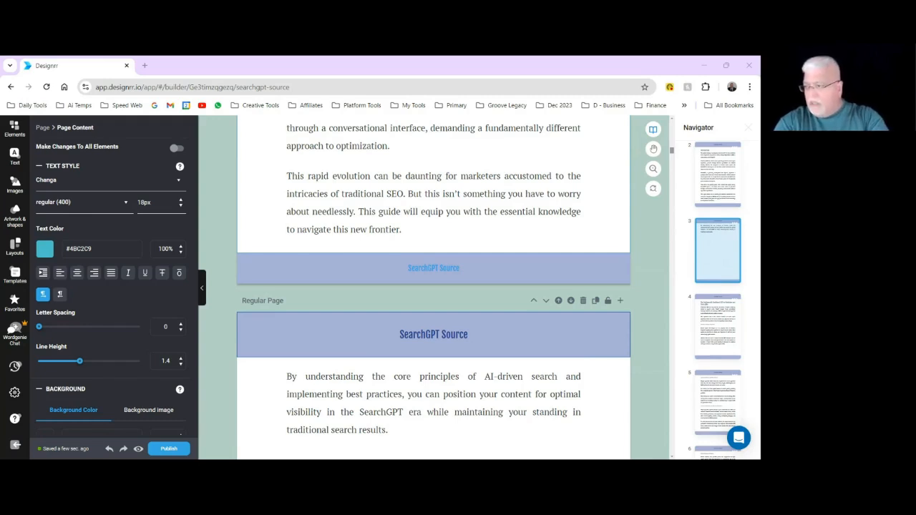
left_click(482, 334)
scroll(489, 327, "up", 10)
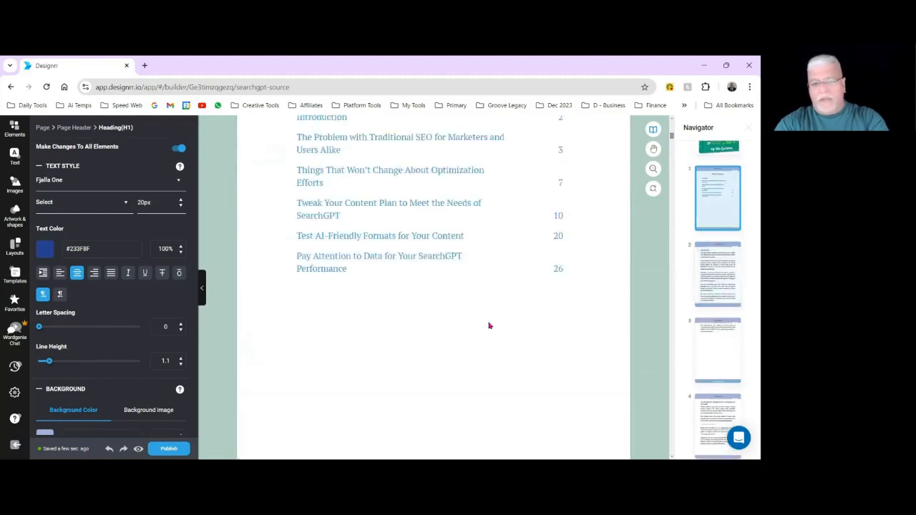
scroll(488, 326, "up", 5)
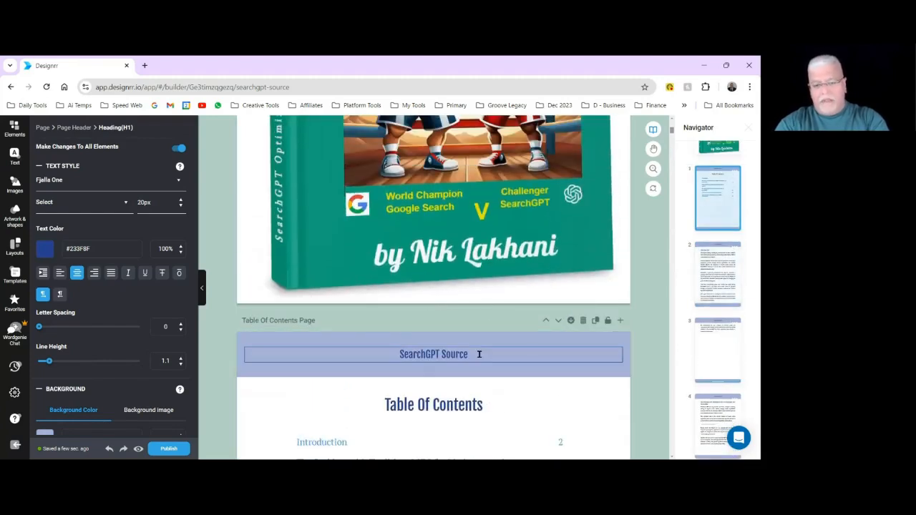
left_click(479, 353)
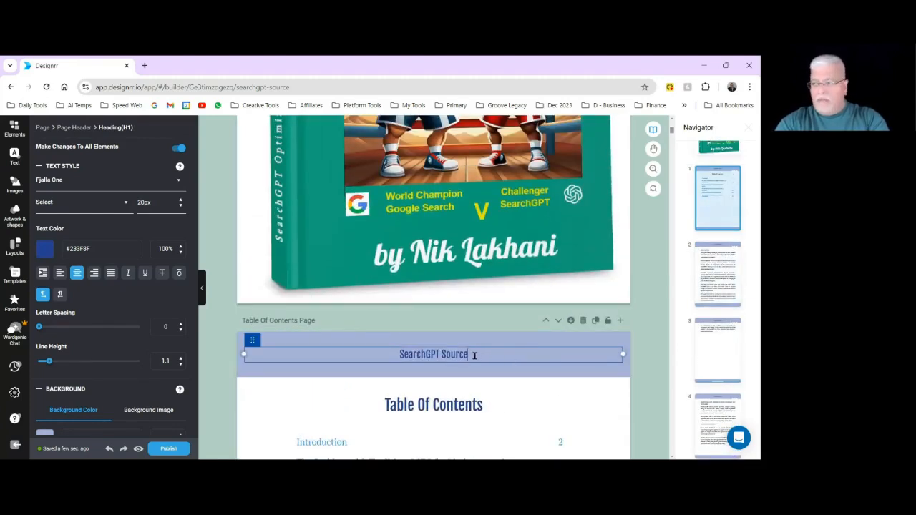
left_click_drag(472, 355, 398, 354)
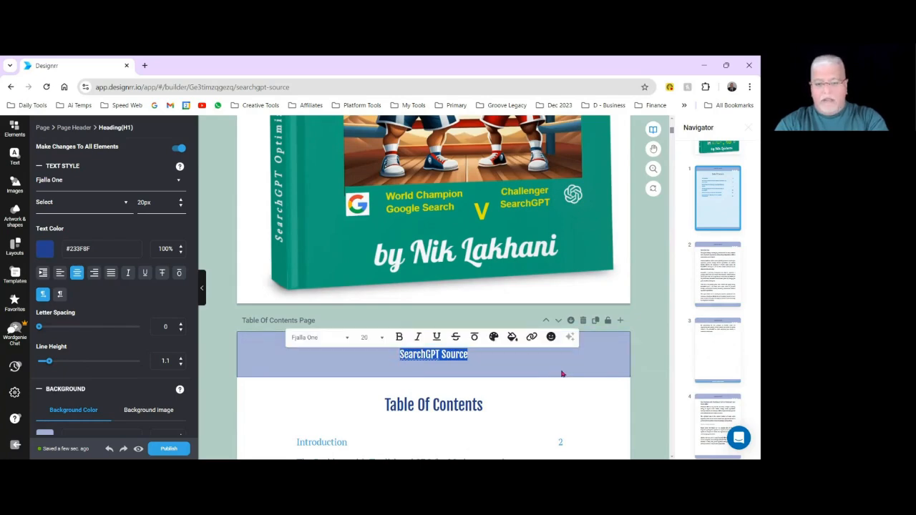
type("SearchGPT Optimization 101")
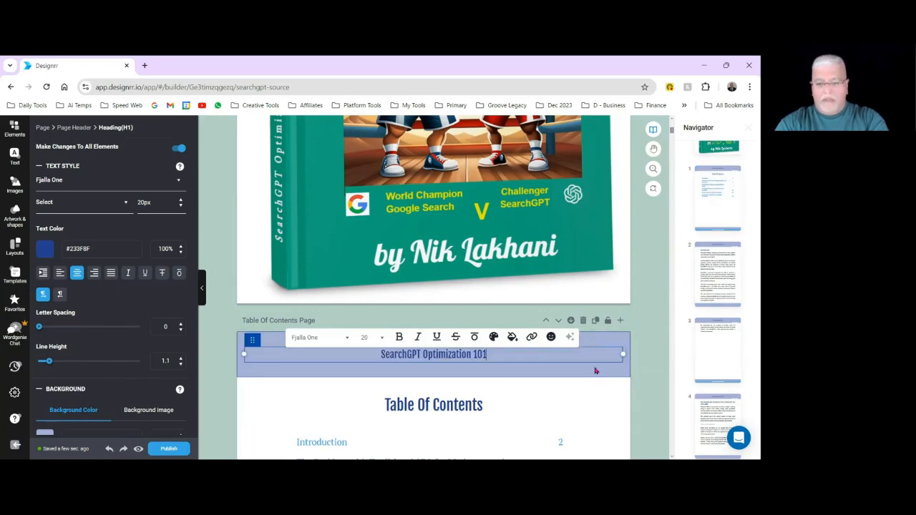
left_click(595, 371)
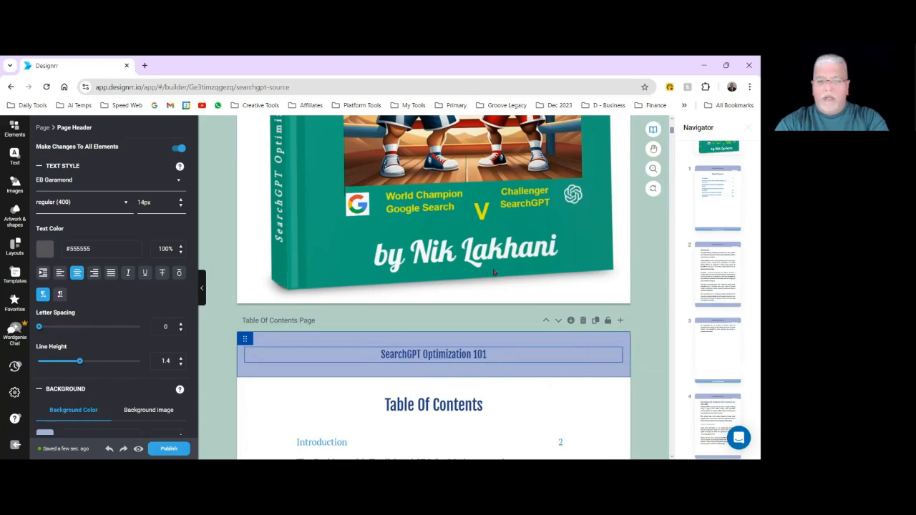
Compare the new page header with the cover title and check it on the Table of Contents and Introduction pages.
scroll(494, 272, "up", 6)
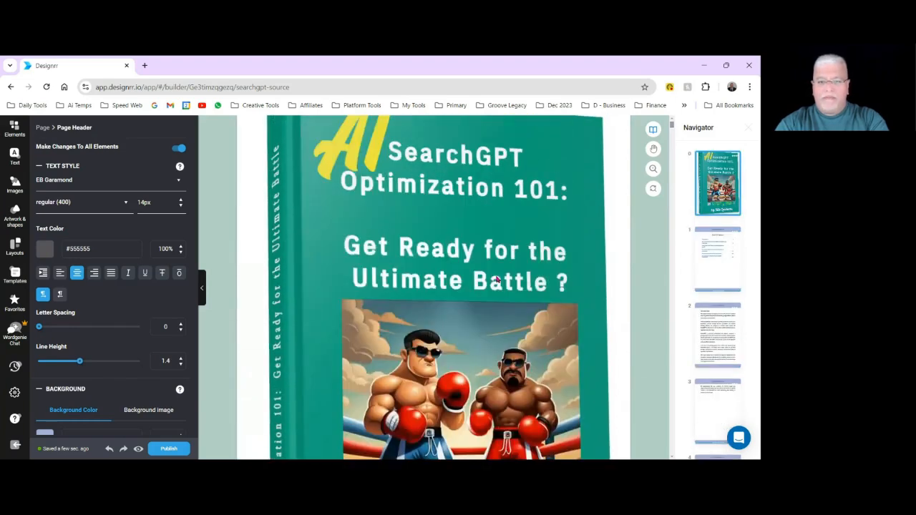
scroll(495, 280, "up", 1)
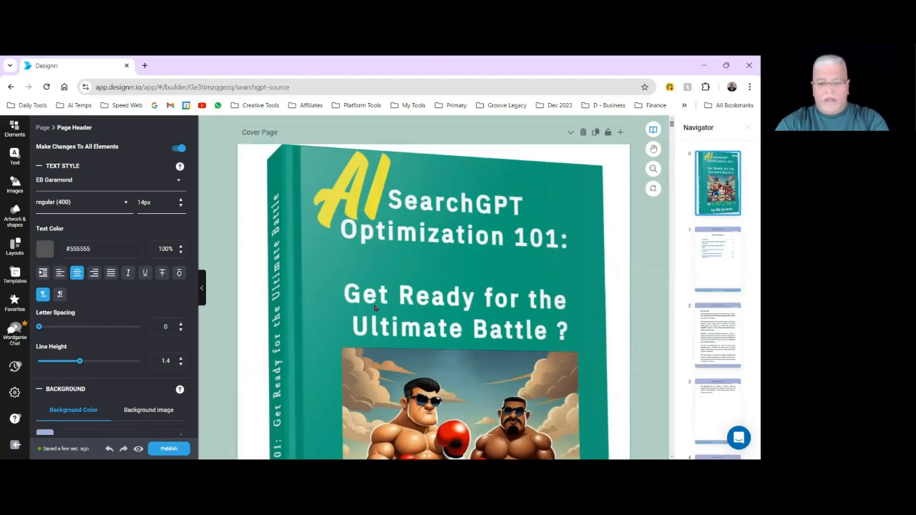
scroll(536, 360, "down", 2)
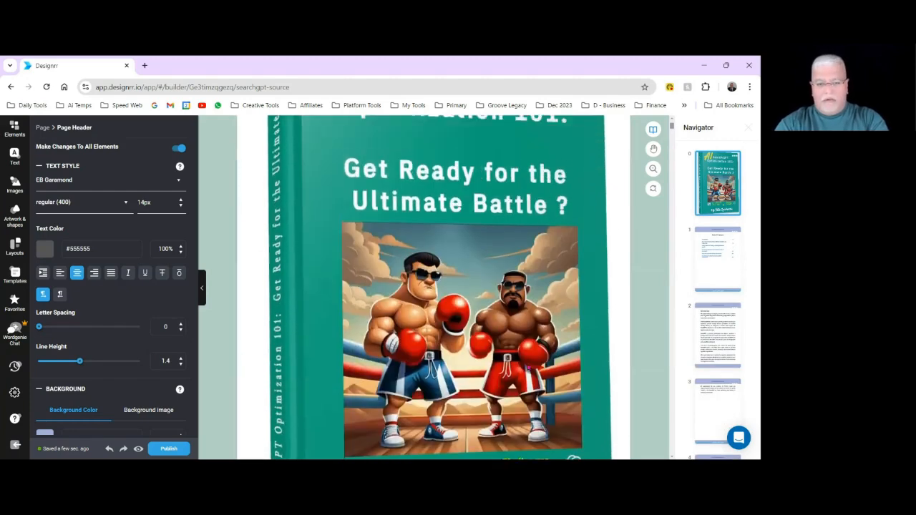
scroll(614, 345, "down", 4)
scroll(572, 329, "down", 1)
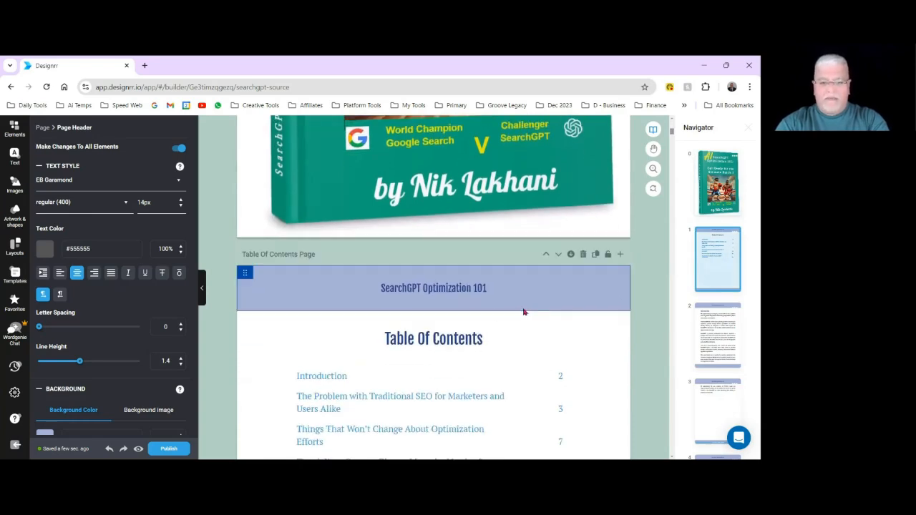
scroll(572, 344, "down", 5)
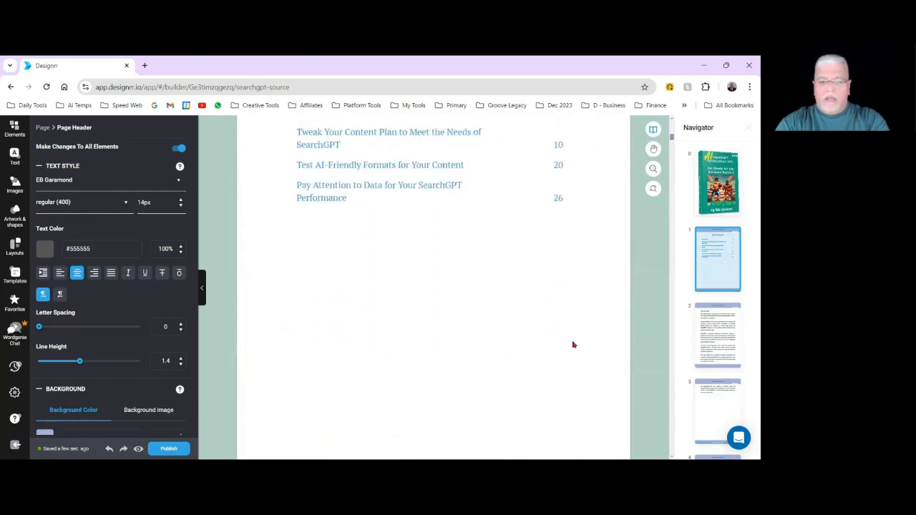
scroll(572, 345, "down", 3)
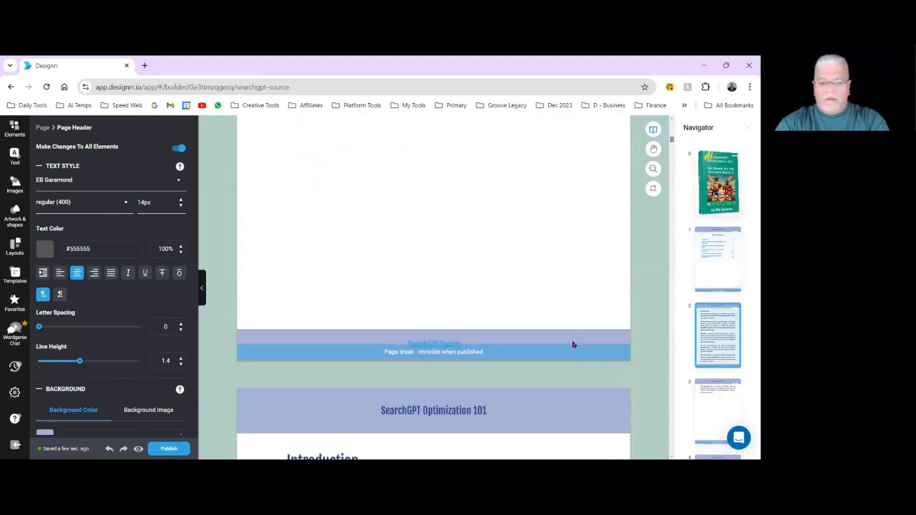
Delete the "SearchGPT Source" link from the footer of the Introduction page, with changes applying to all matching elements.
left_click(508, 337)
scroll(538, 339, "down", 5)
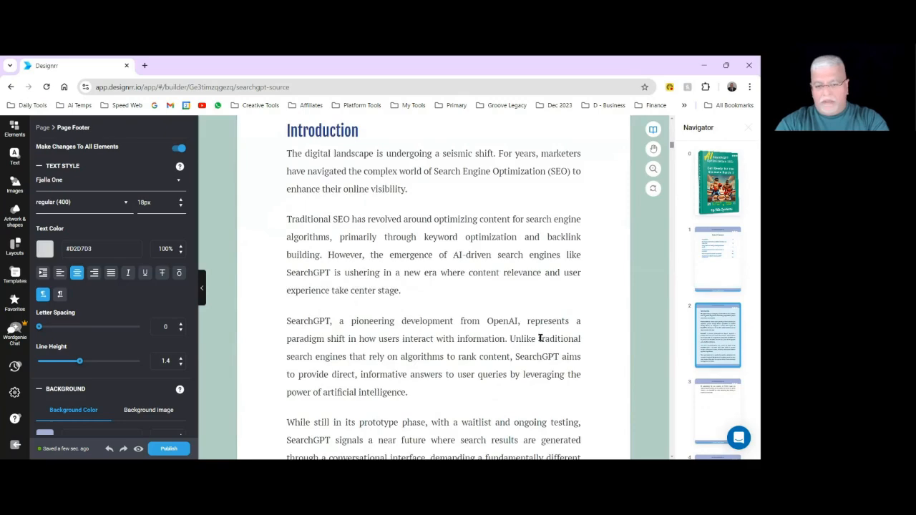
scroll(540, 338, "down", 4)
double_click(475, 335)
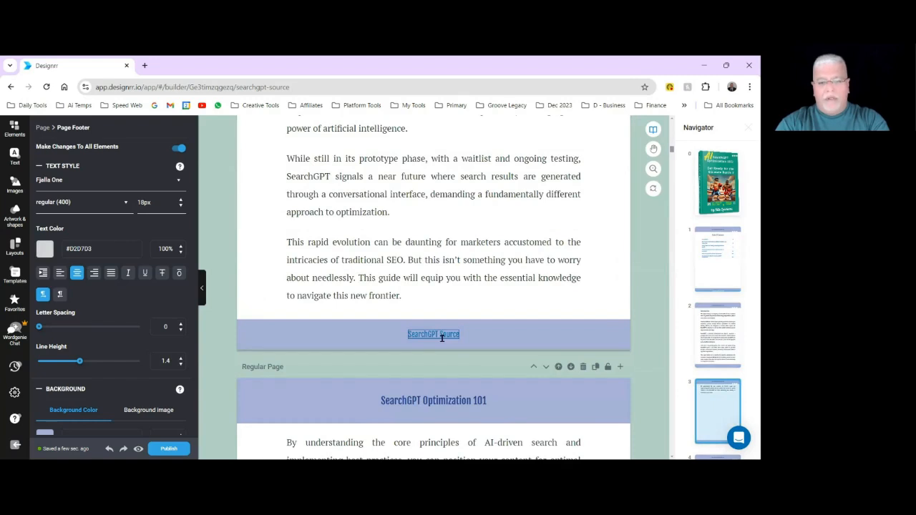
left_click(441, 337)
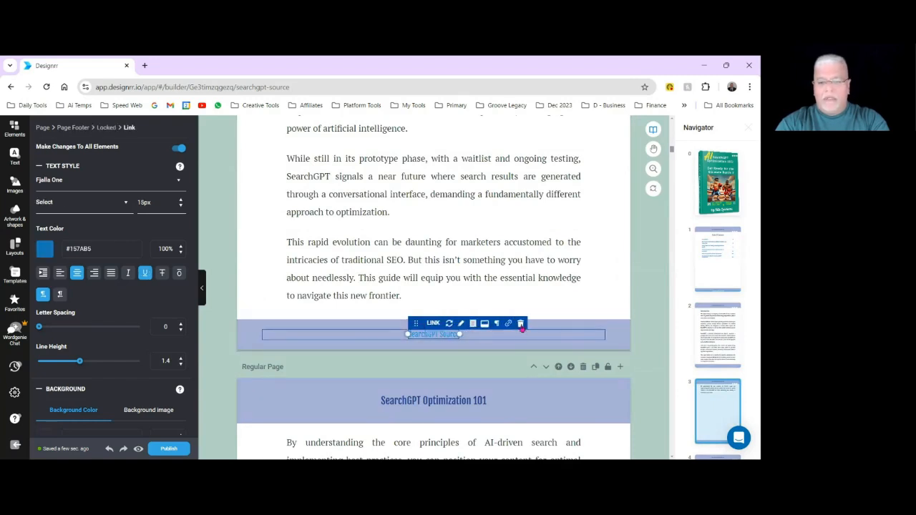
left_click(520, 324)
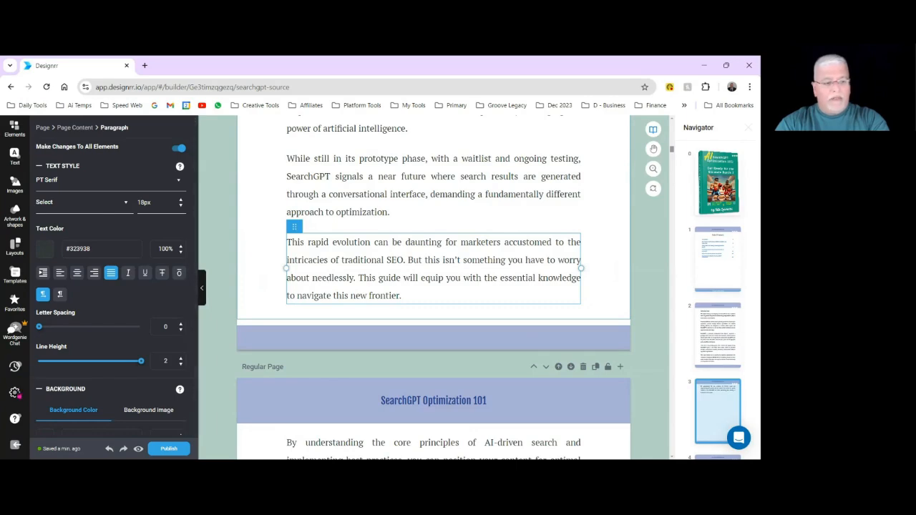
Enable the page numbering label "Page" in the project settings.
left_click(14, 392)
left_click(72, 192)
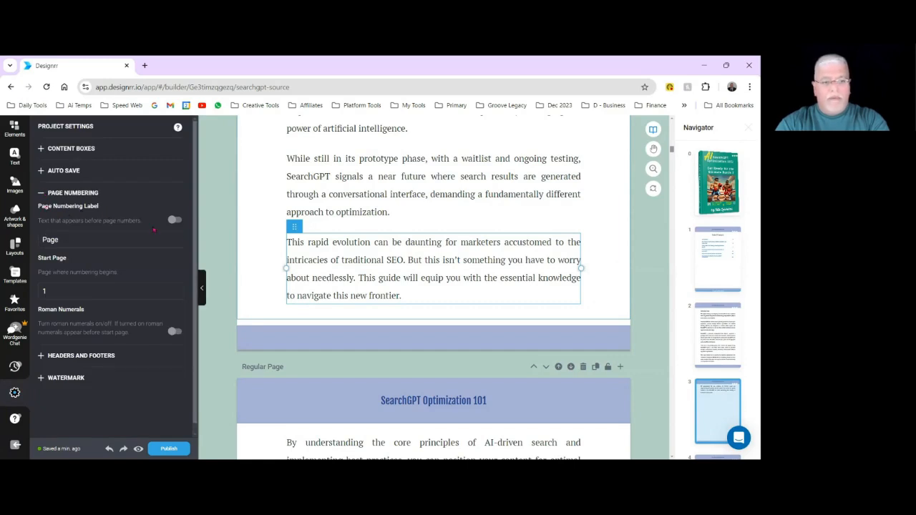
left_click(175, 220)
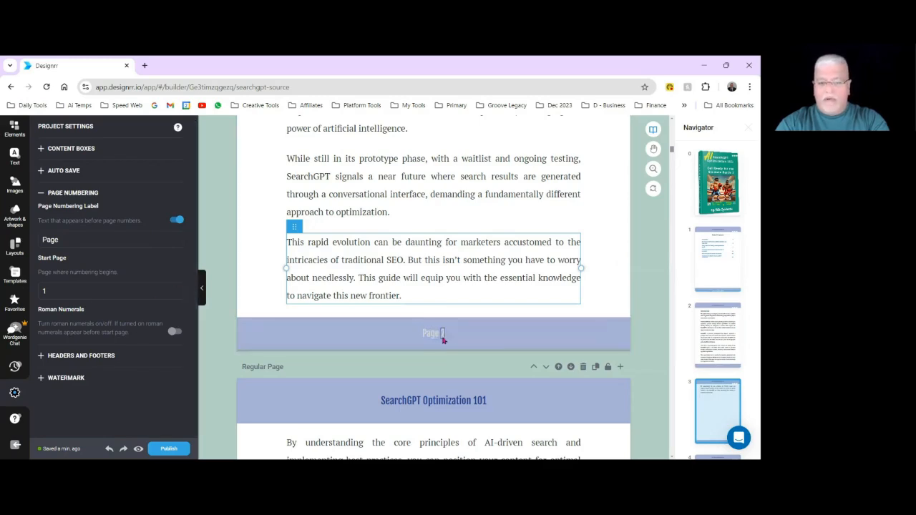
Check the footer page numbers from the Table of Contents page to the start of "The Problem with Traditional SEO" chapter.
scroll(458, 339, "up", 3)
scroll(465, 335, "up", 5)
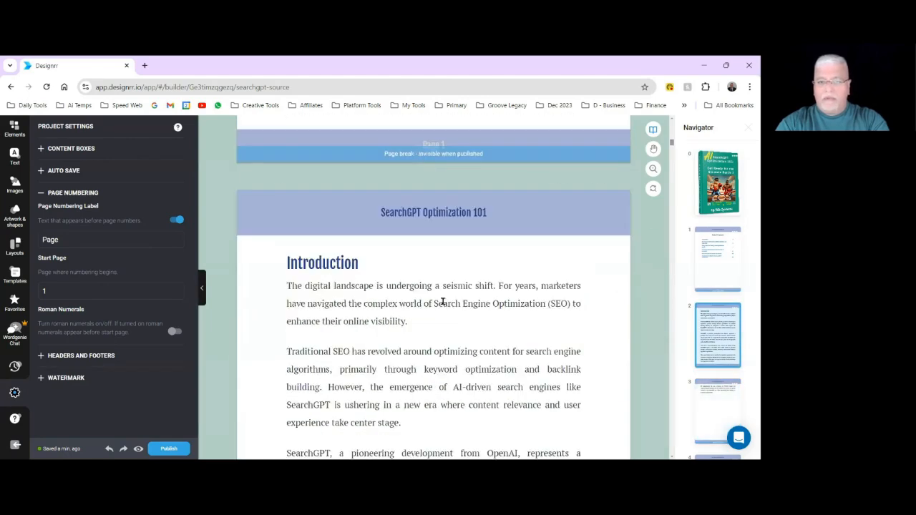
scroll(443, 302, "down", 8)
scroll(460, 326, "down", 1)
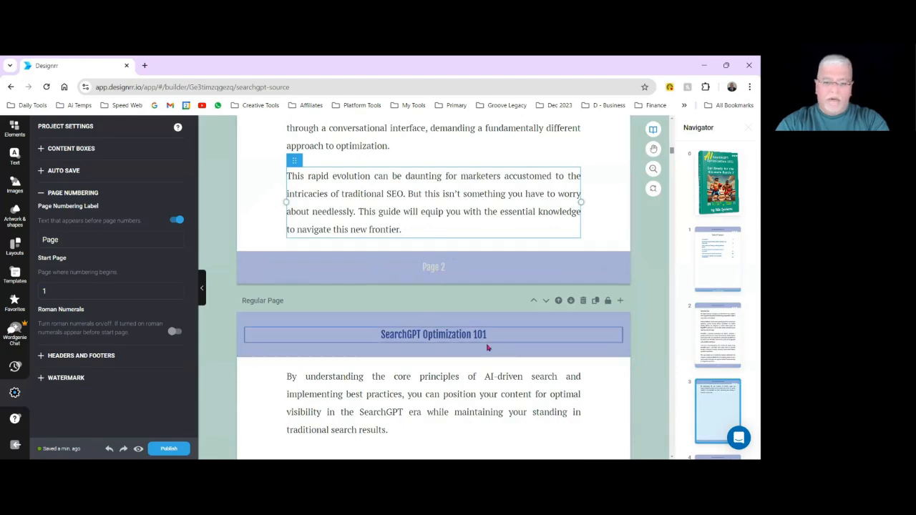
scroll(492, 347, "down", 8)
scroll(499, 342, "down", 10)
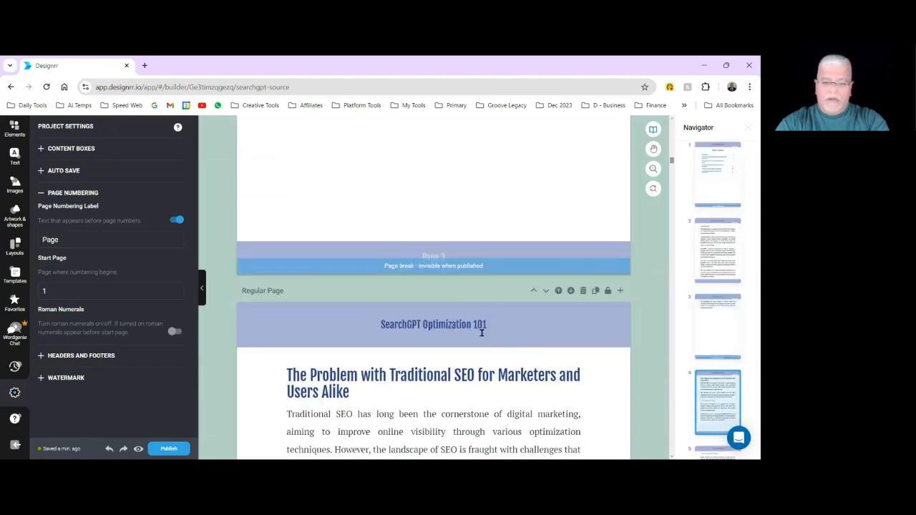